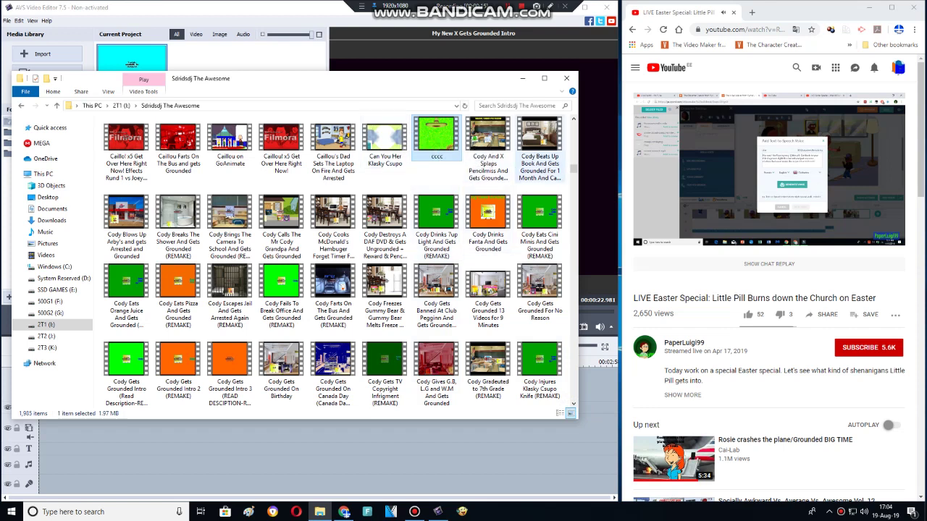
- Add the video "Cody Brings The Camera To School And Gets Grounded (REMAKE)" from the Sdridsdj The Awesome folder to the media library
key("Right")
key("Right")
key("Right")
key("Right")
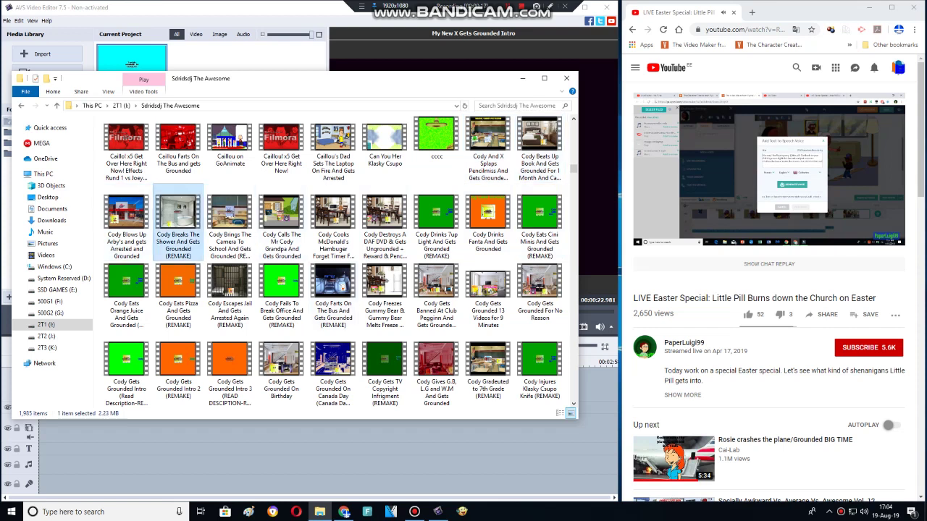
left_click_drag(229, 218, 188, 59)
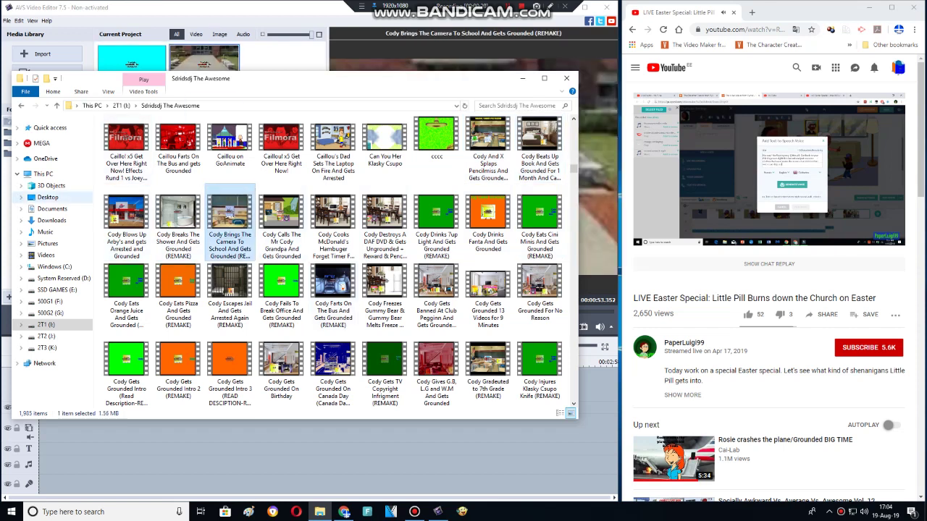
- Open the Pictures folder on the Desktop and add the image named 4 to the project's media library
left_click(48, 197)
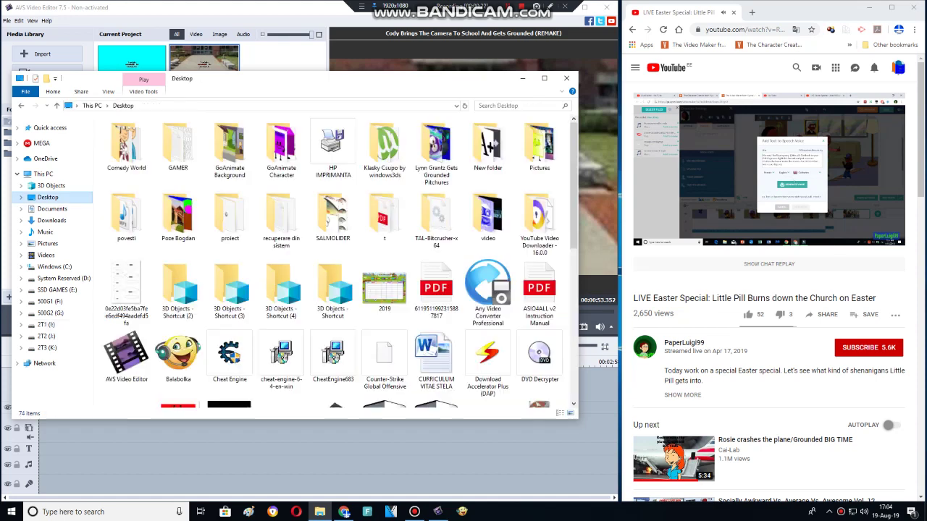
double_click(539, 145)
left_click_drag(536, 145, 241, 55)
- Find the Pie image in the Pictures folder and add it to the project's media library
key("p")
key("p")
key("p")
key("p")
mouse_move(245, 210)
left_mouse_down()
mouse_move(225, 84)
mouse_move(250, 213)
left_mouse_up()
left_click(362, 214)
key("Down")
key("Down")
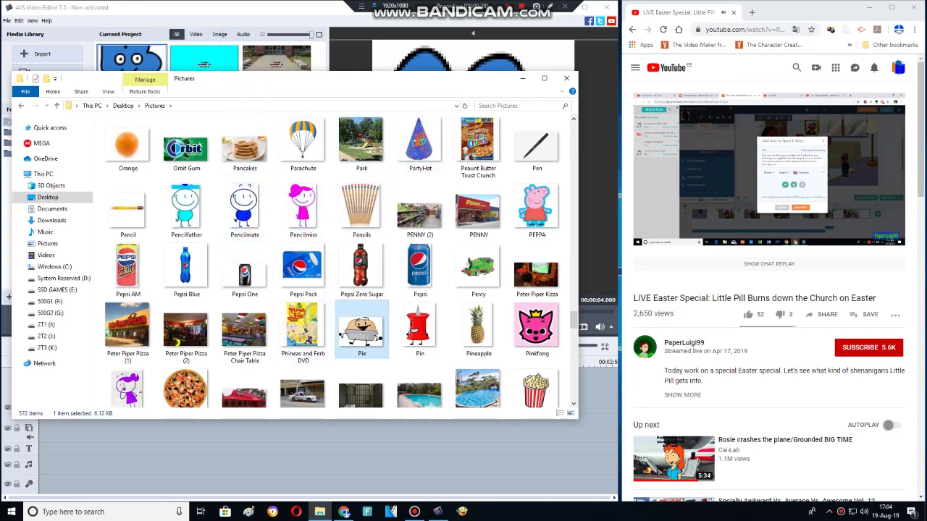
left_click(896, 241)
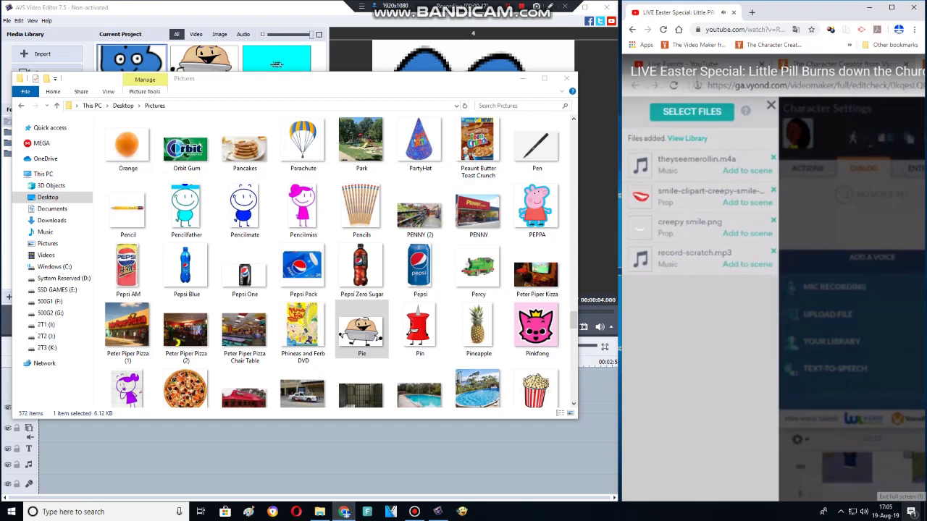
left_click(902, 507)
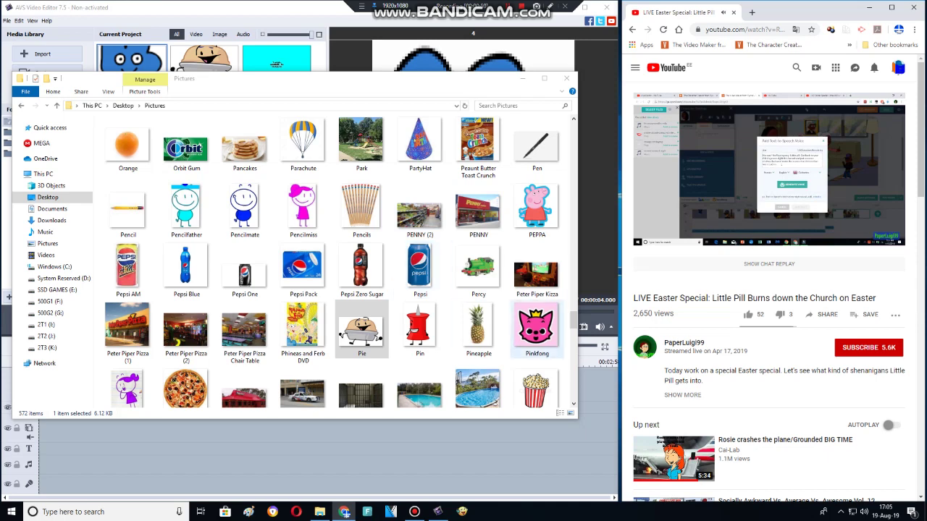
- Find the Gelatin image in the Pictures folder and add it to the project's media library
left_click(536, 271)
key("g")
key("g")
key("g")
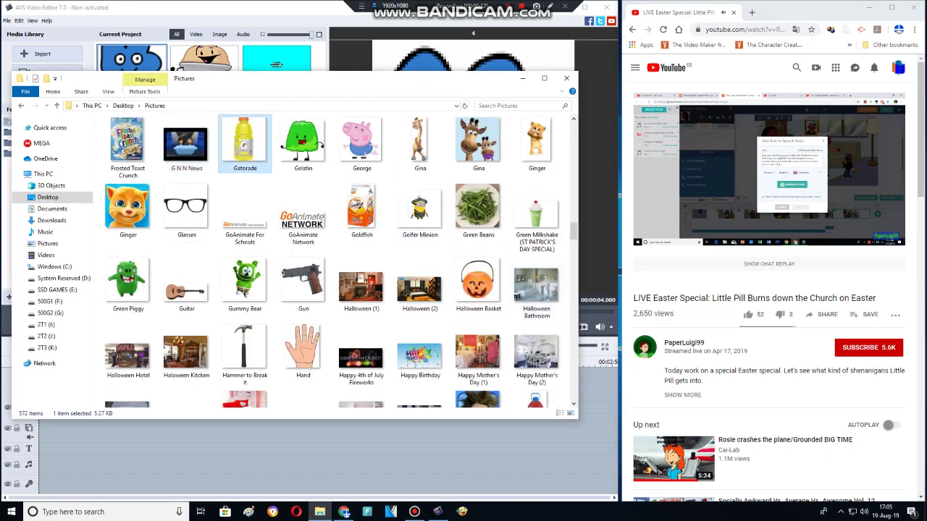
left_click_drag(304, 144, 279, 60)
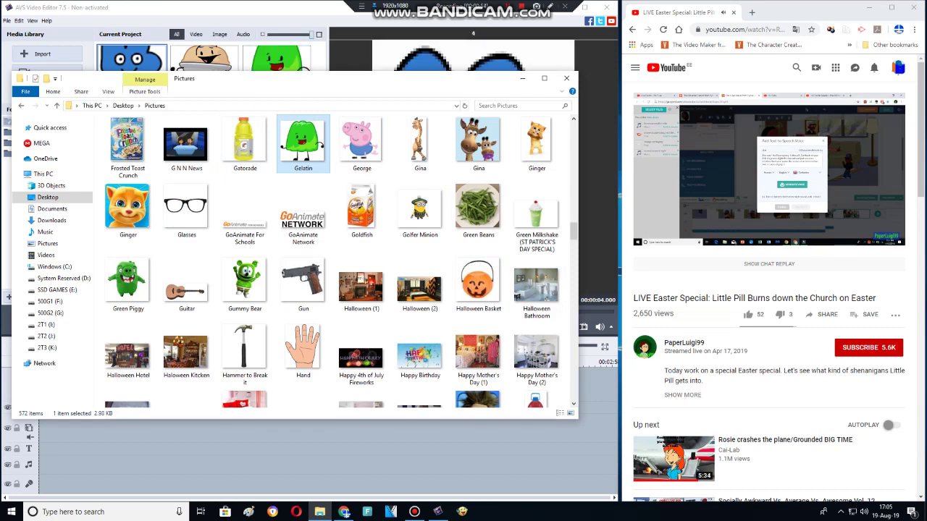
- Add the Market image from the Pictures folder to the media library and close the file browser
key("m")
key("m")
key("m")
key("m")
key("m")
key("m")
key("m")
key("m")
key("m")
key("m")
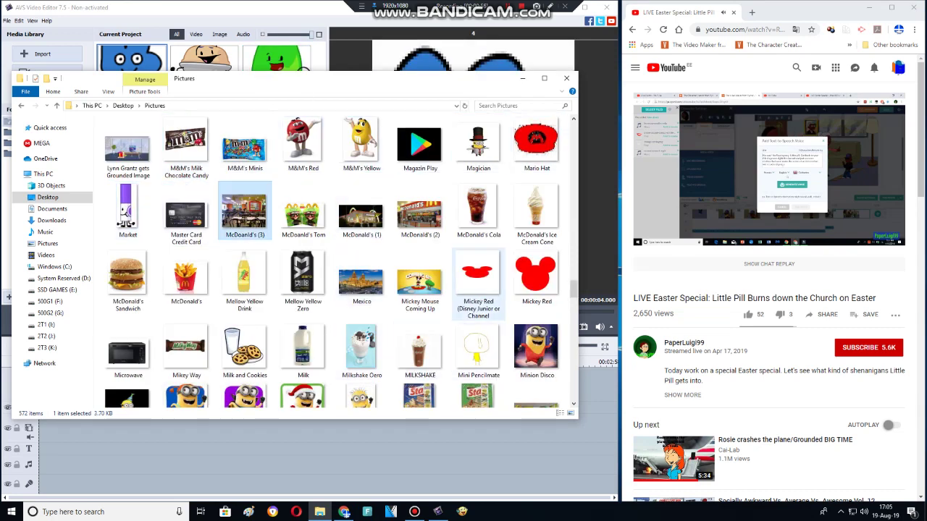
key("m")
key("m")
left_click(129, 213)
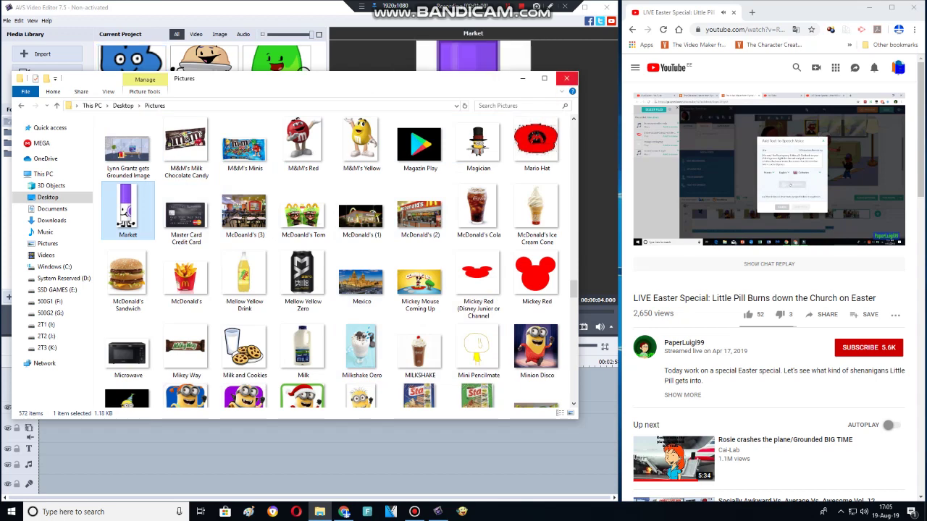
left_click(566, 78)
- Place the My New X Gets Grounded Intro on the video track, followed directly by the Cody Brings The Camera clip
left_click_drag(132, 120, 90, 399)
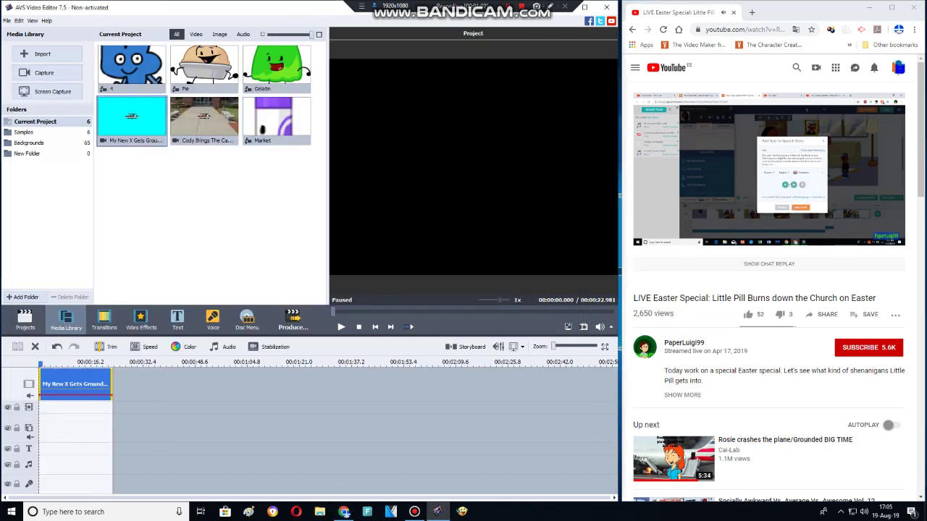
left_click_drag(204, 120, 239, 417)
left_click_drag(204, 120, 207, 404)
left_click(890, 237)
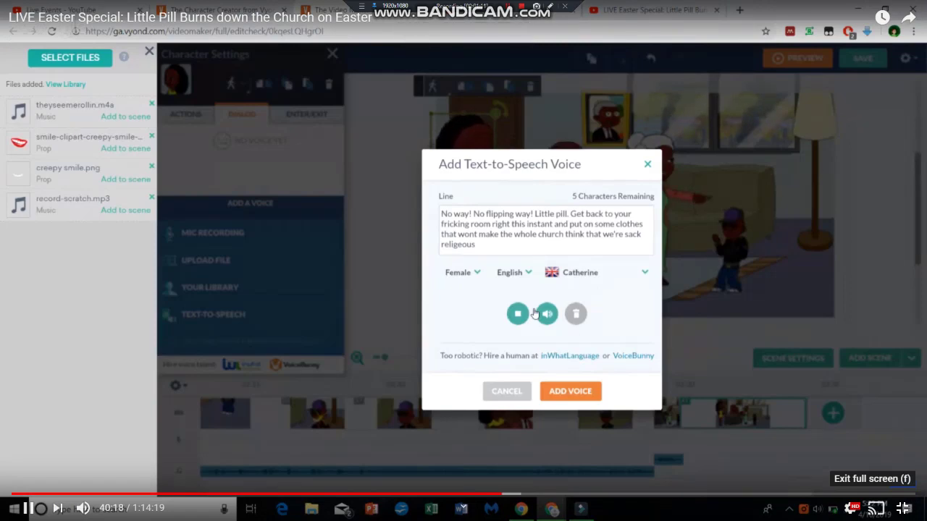
key("Escape")
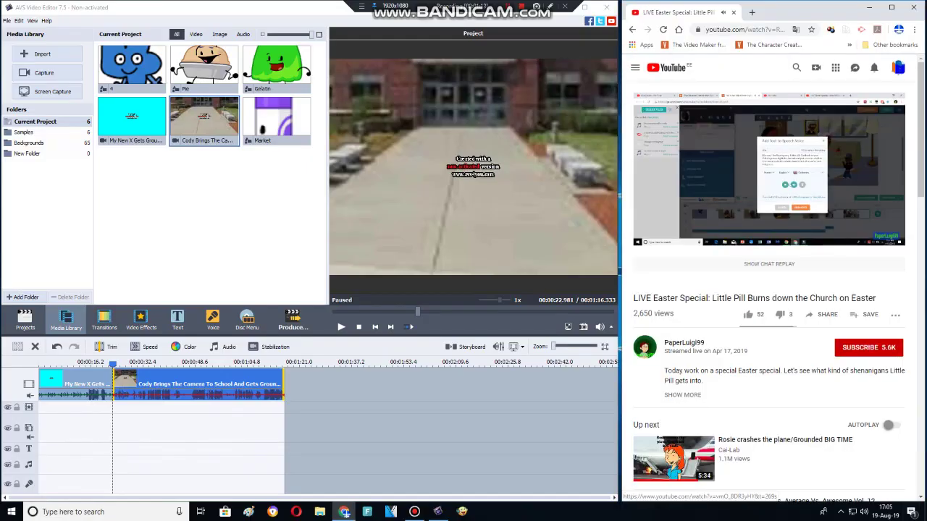
- Play the Cody clip through its first scenes, pausing the YouTube video, and split the clip at 00:00:33.460
left_click(341, 327)
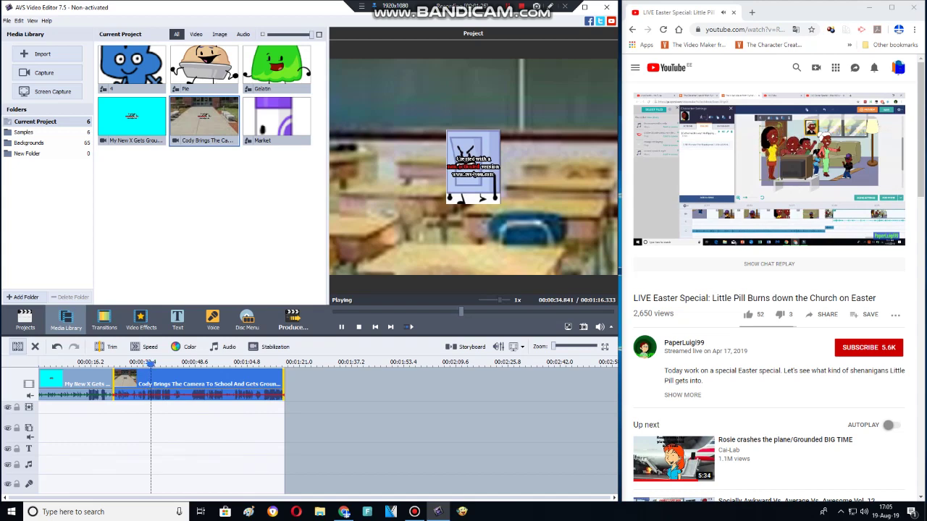
left_click(128, 364)
left_click(769, 169)
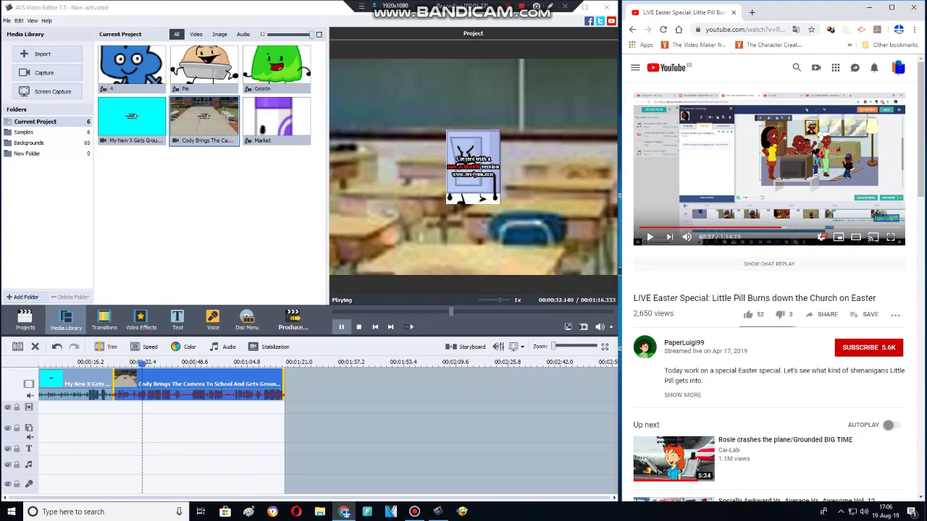
left_click(341, 327)
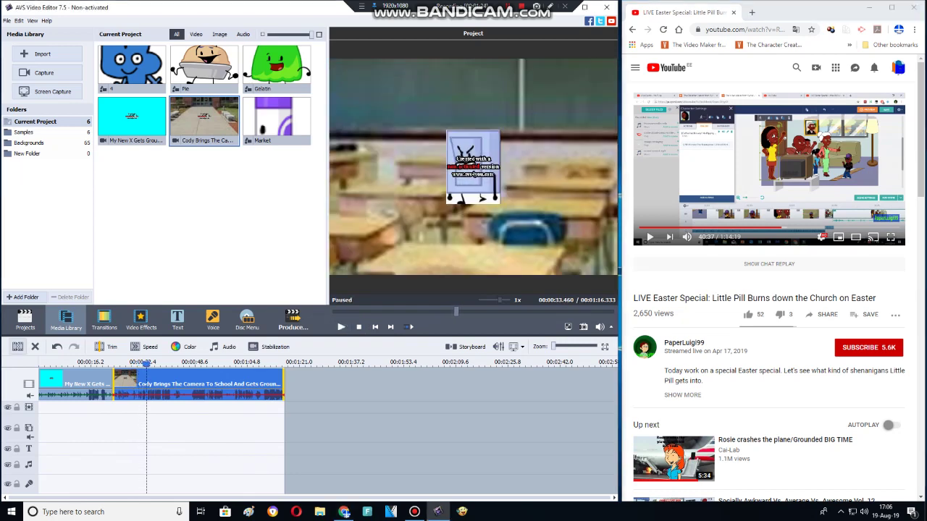
left_click(17, 346)
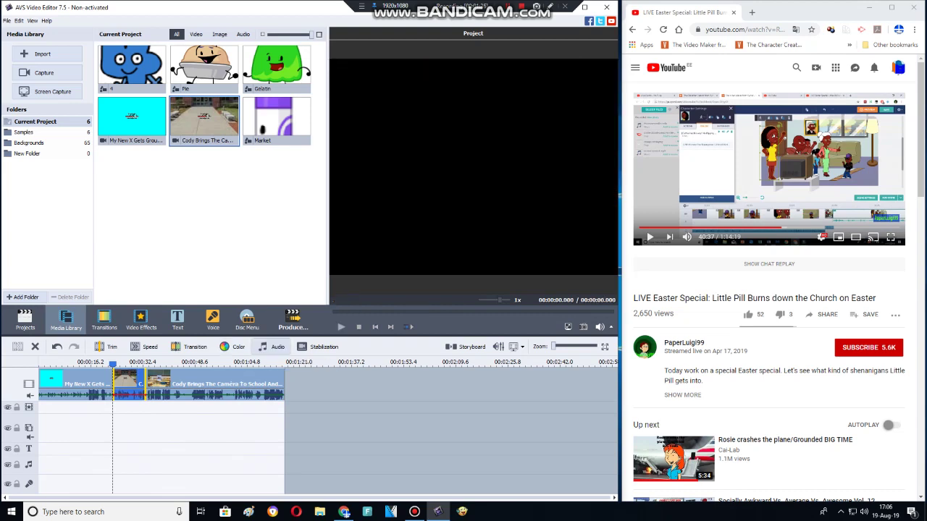
- Apply the Pitch Shift effect at rate 160 to the first Cody segment's audio and preview it
left_click(272, 346)
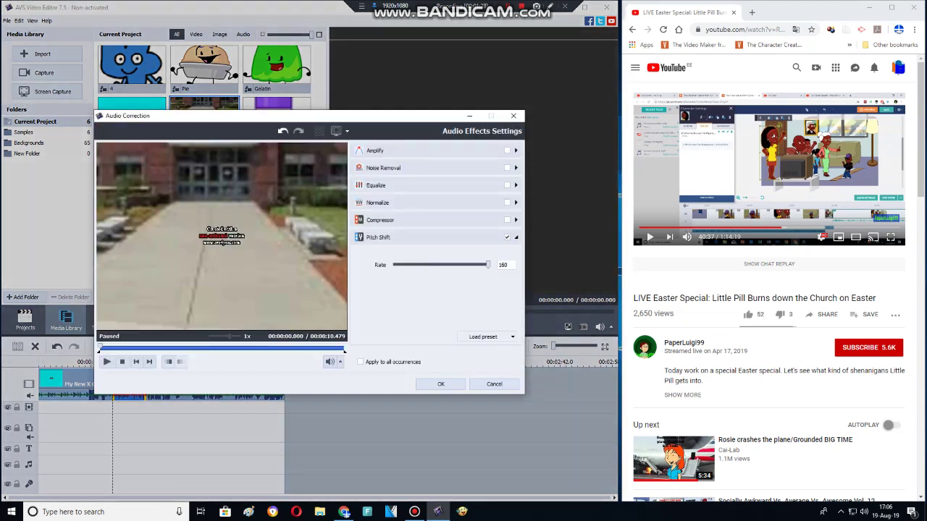
left_click(107, 362)
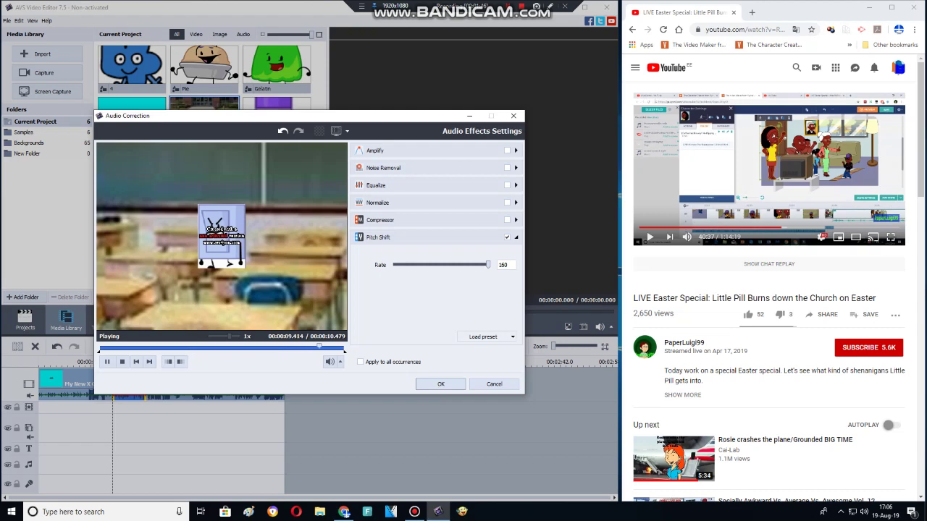
left_click(440, 384)
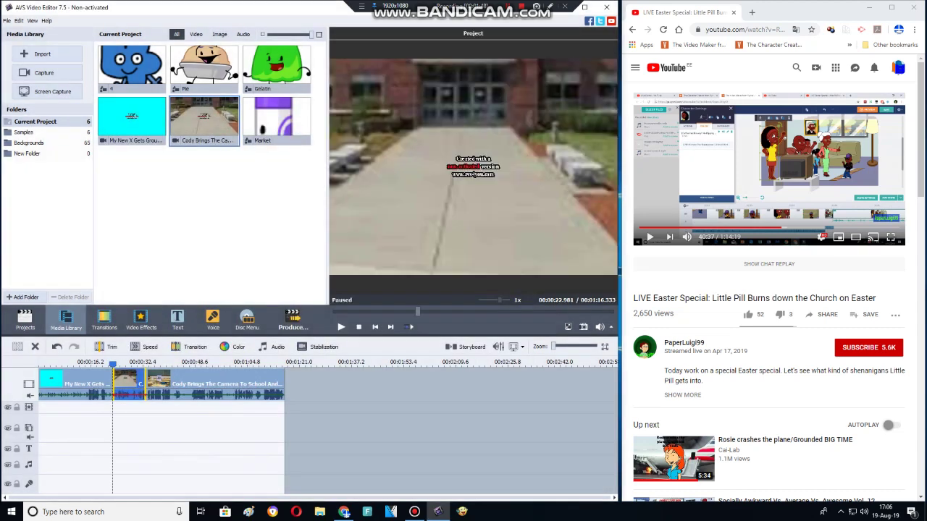
- Lay the Cody clip's audio on the audio track under the first Cody segment, trimmed to its length, with Pitch Shift at 110
left_click_drag(204, 121, 160, 465)
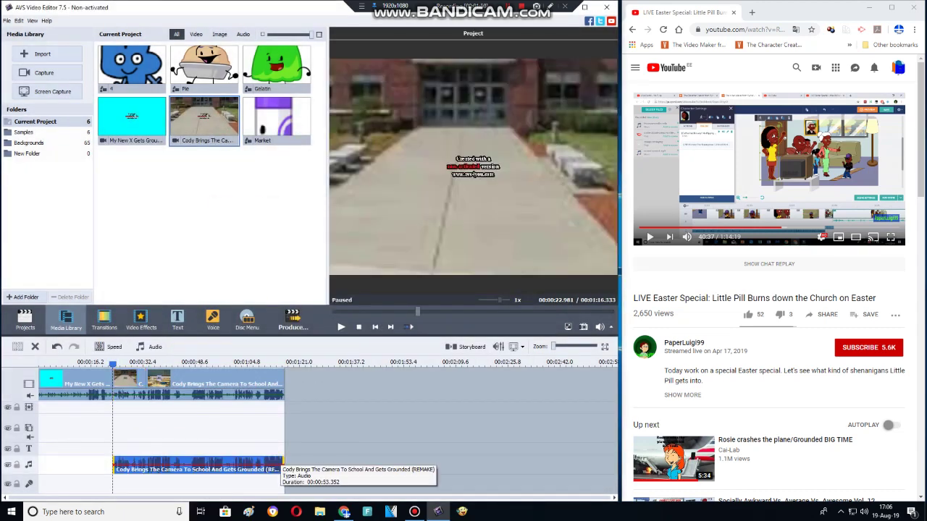
left_click_drag(282, 467, 147, 466)
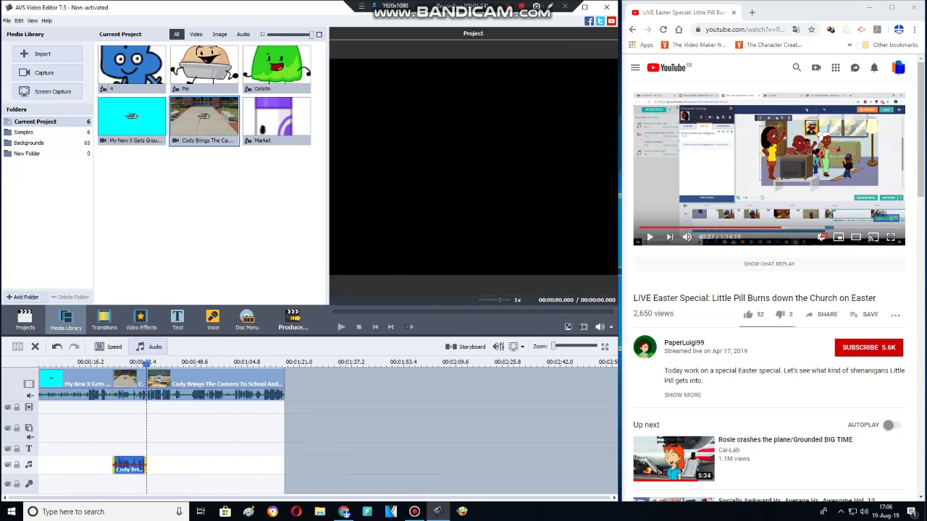
left_click(151, 346)
left_click(405, 237)
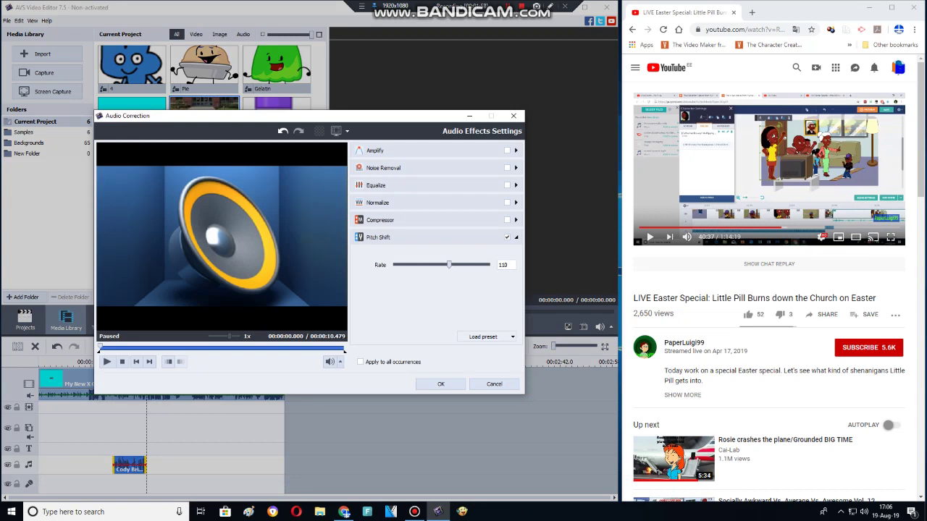
left_click(440, 384)
- Set the Pitch Shift rate of the Cody clip on the audio track to 145
left_click(112, 363)
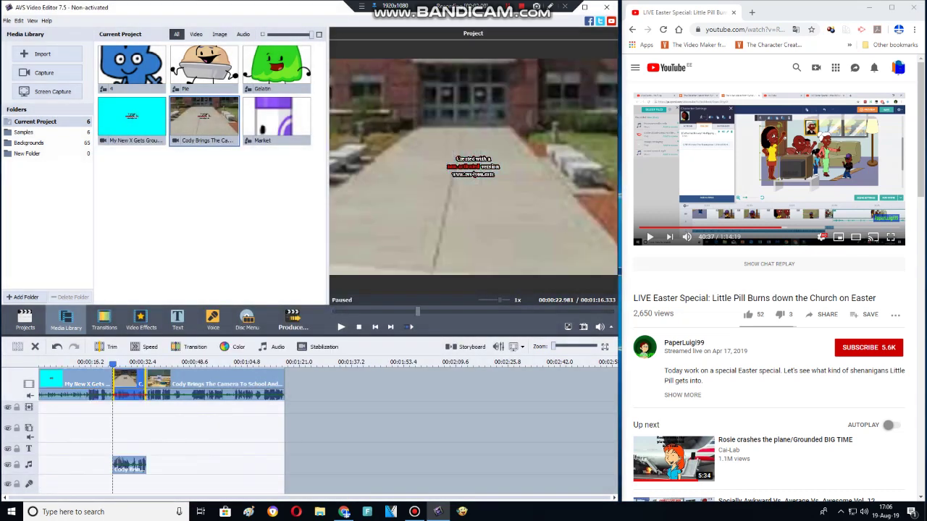
left_click(129, 465)
left_click(152, 347)
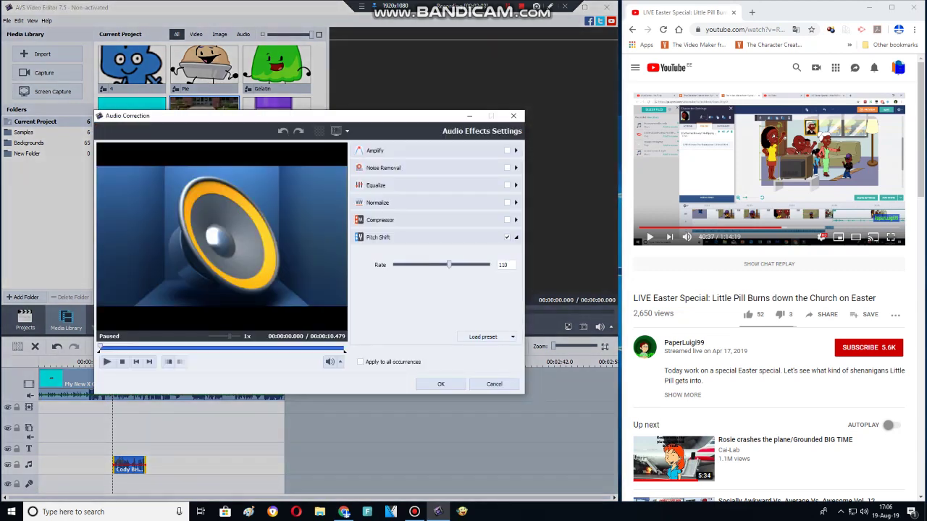
left_click_drag(449, 265, 472, 265)
key("Return")
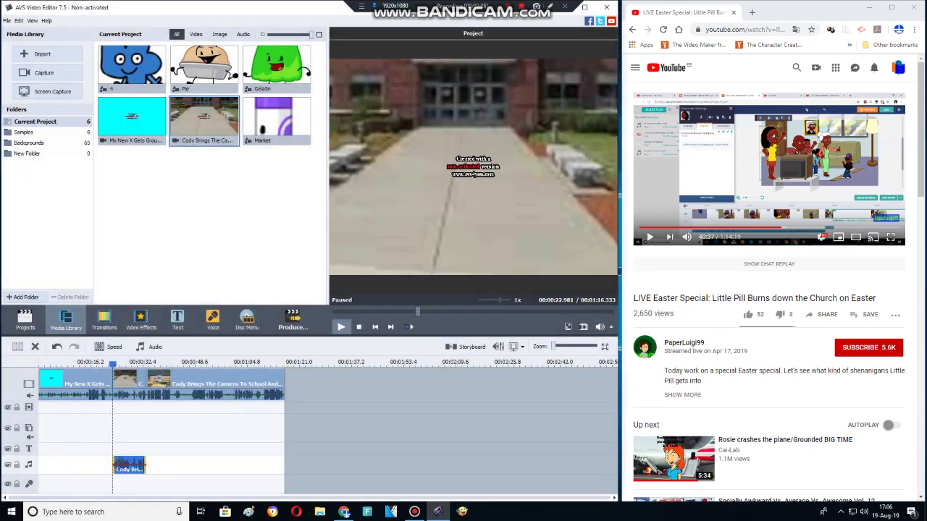
- Preview the pitch-shifted audio under the first Cody segment, recheck its Pitch Shift settings, and delete the clip from the audio track
left_click(341, 326)
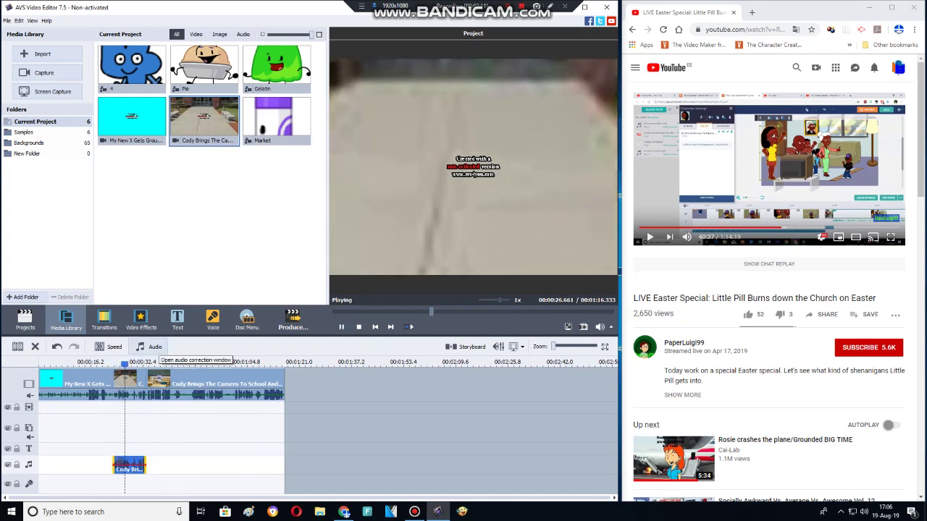
left_click(152, 347)
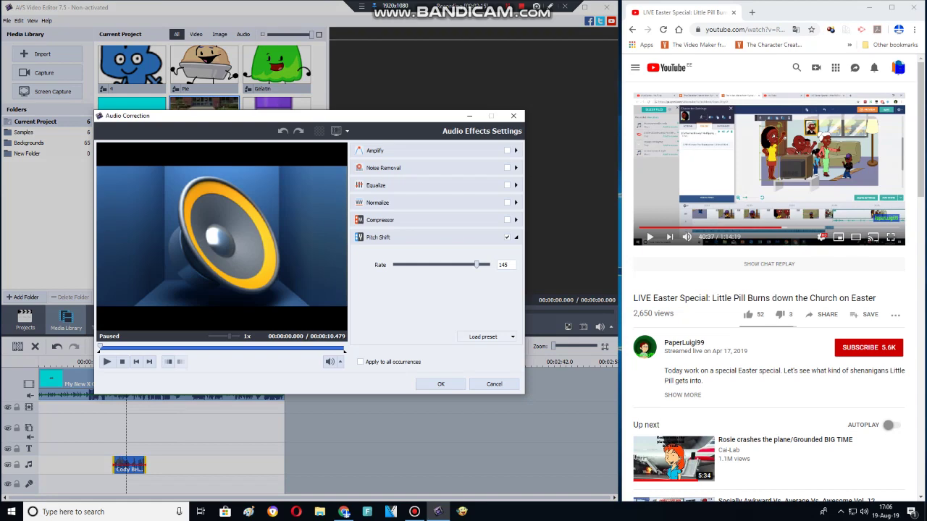
left_click(440, 384)
left_click(341, 326)
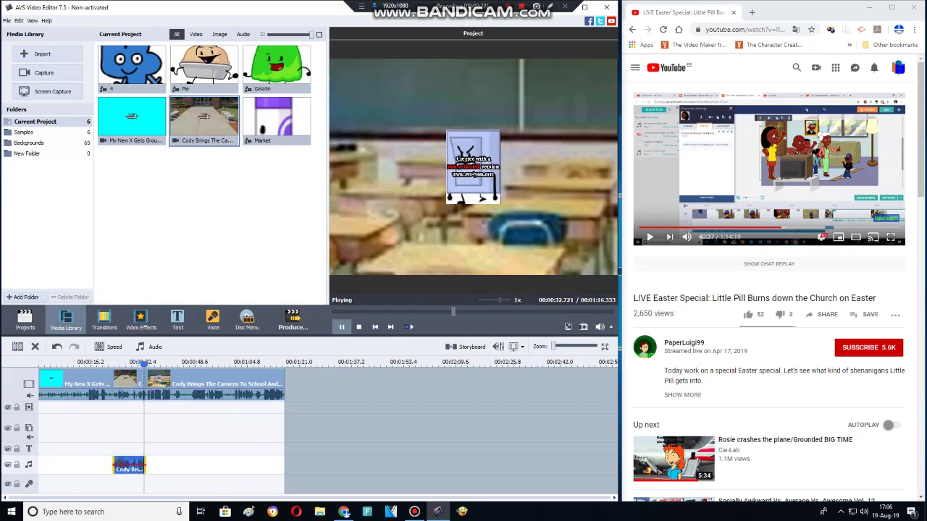
right_click(143, 464)
left_click(172, 411)
- Split the second Cody segment on the video track at 00:00:41.890 and mute the last part
left_click(199, 382)
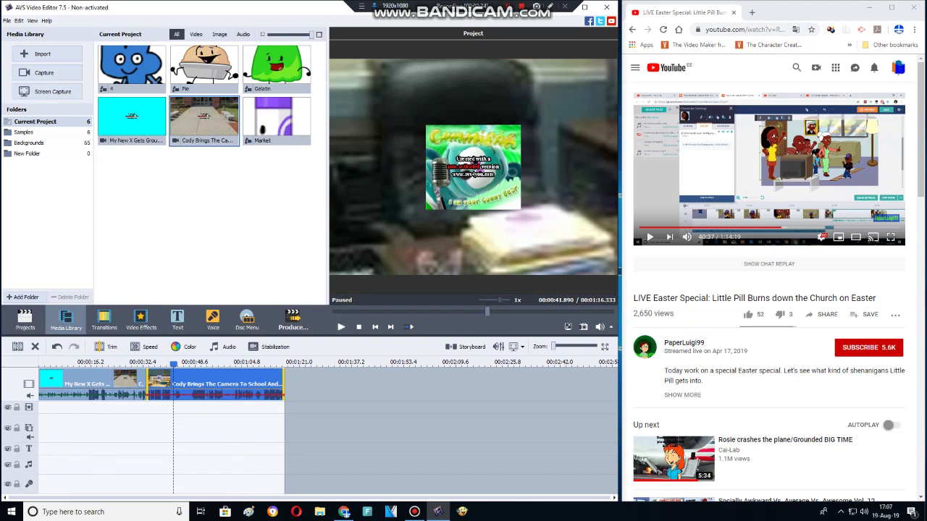
left_click(18, 346)
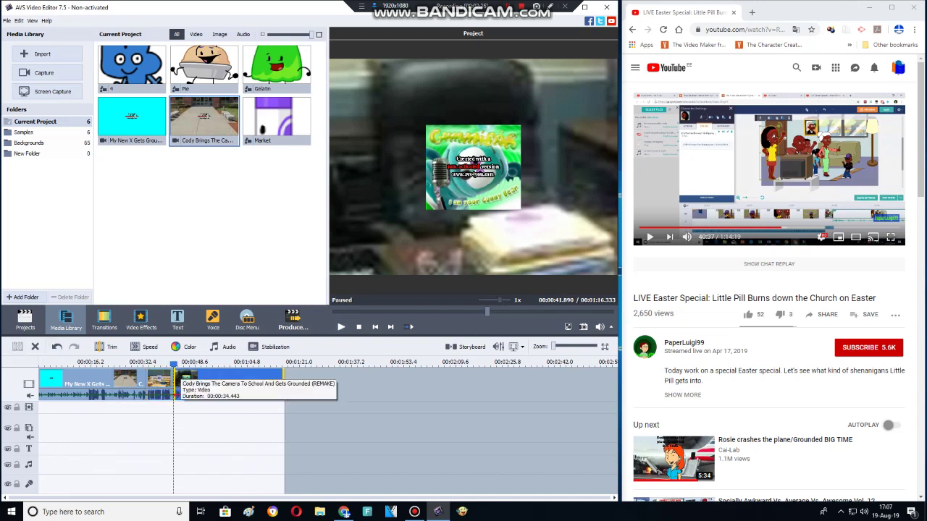
left_click_drag(173, 364, 230, 364)
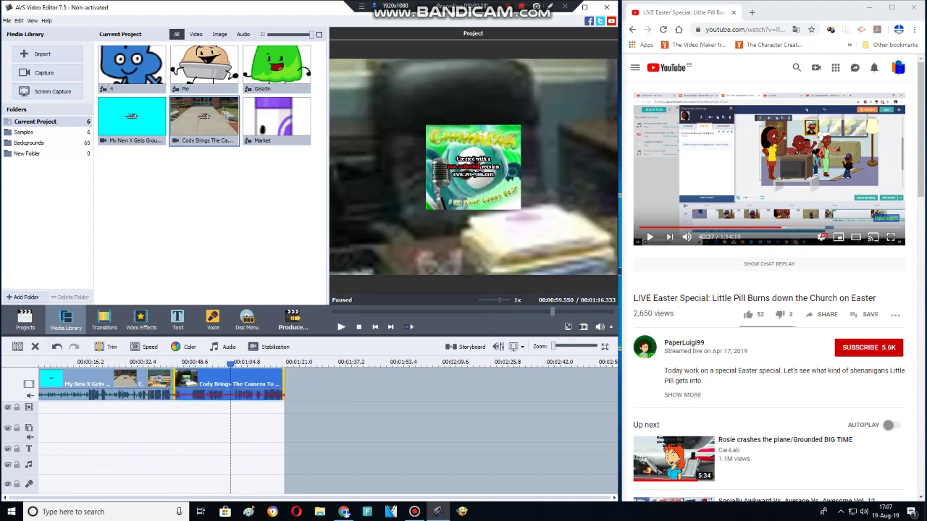
right_click(230, 386)
left_click(252, 295)
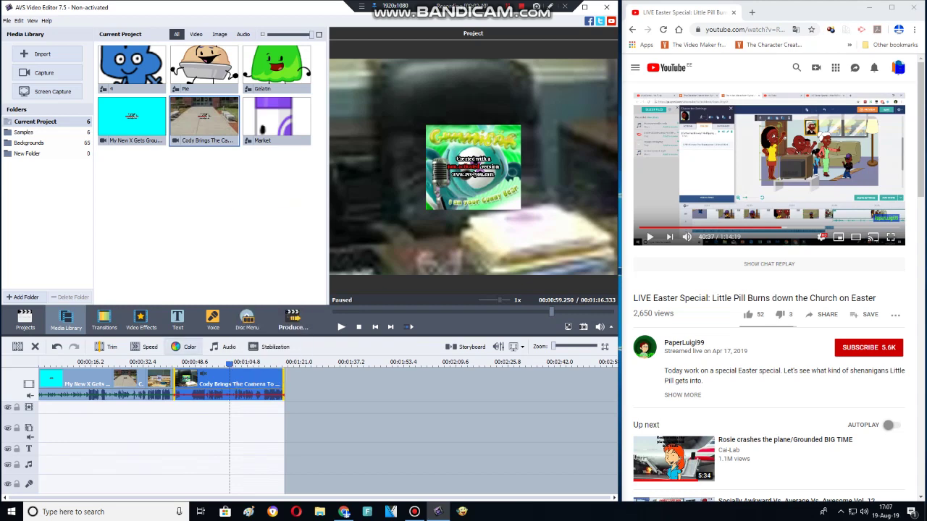
- Record three short back-to-back voice clips on the voice track, starting at 00:00:41.890 under the muted Cody segment
left_click(213, 319)
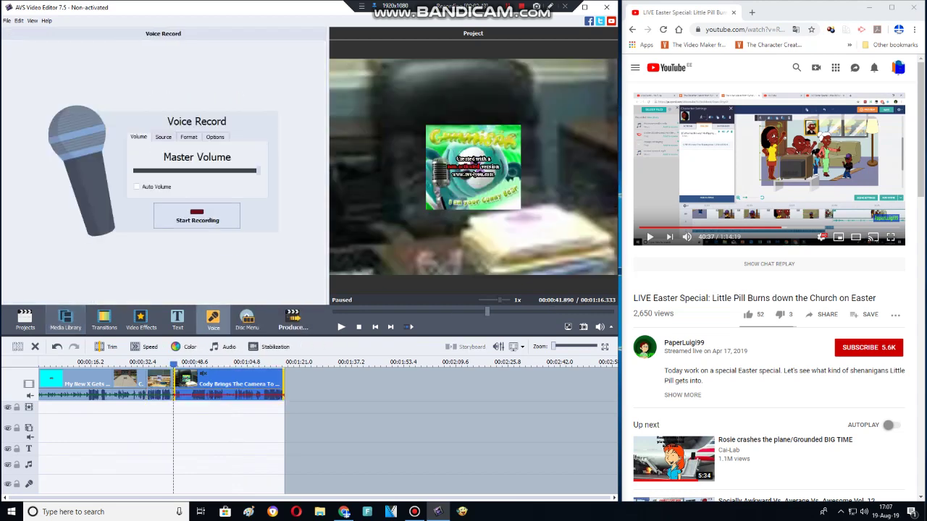
left_click(197, 216)
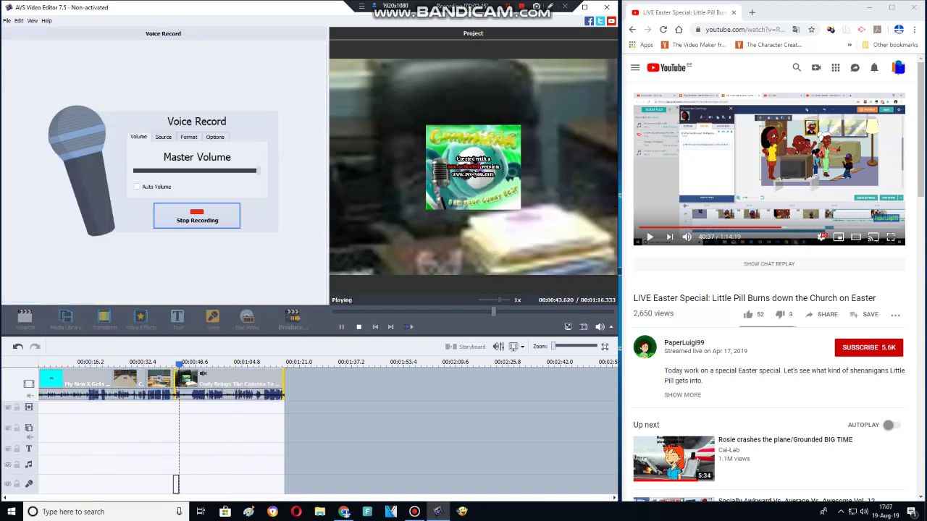
left_click(197, 217)
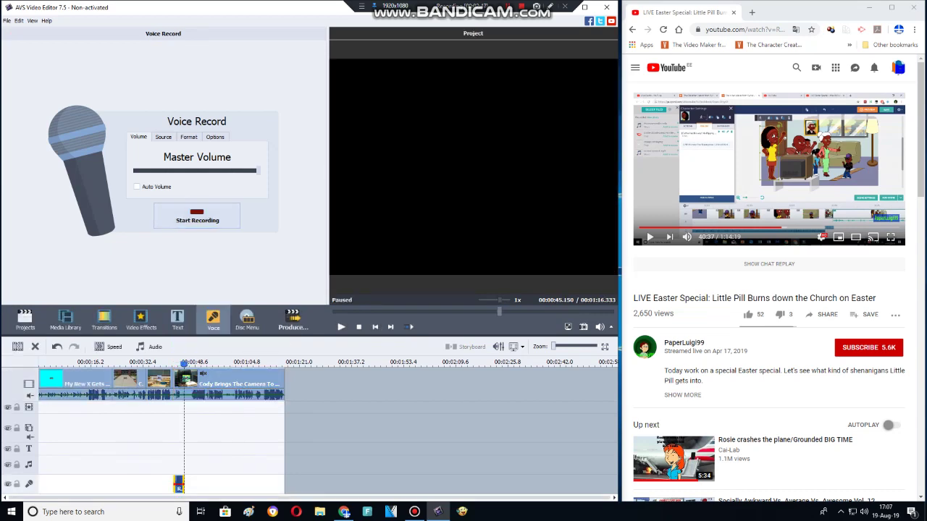
left_click(197, 217)
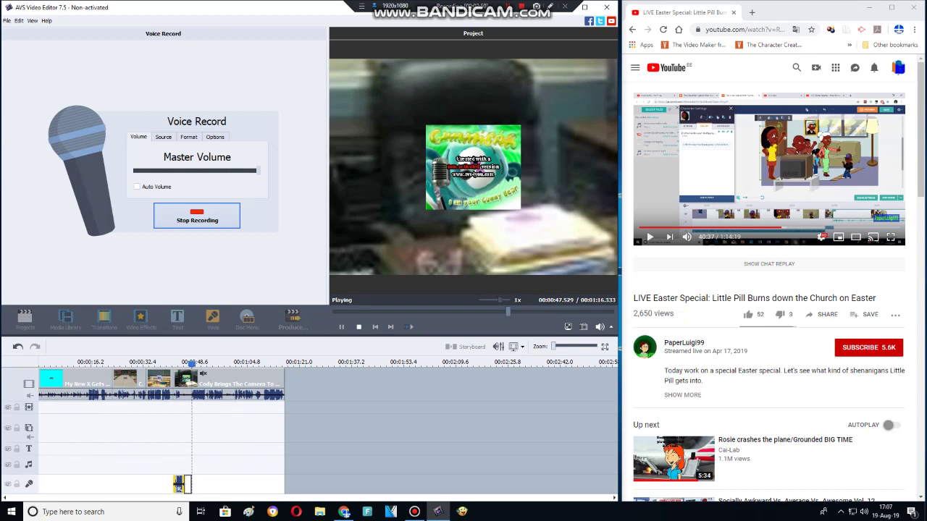
left_click(197, 217)
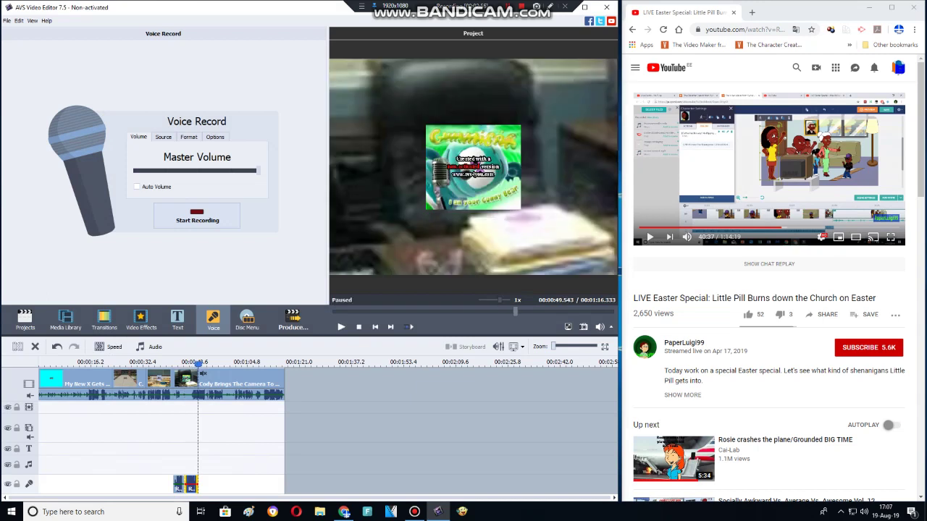
left_click(197, 217)
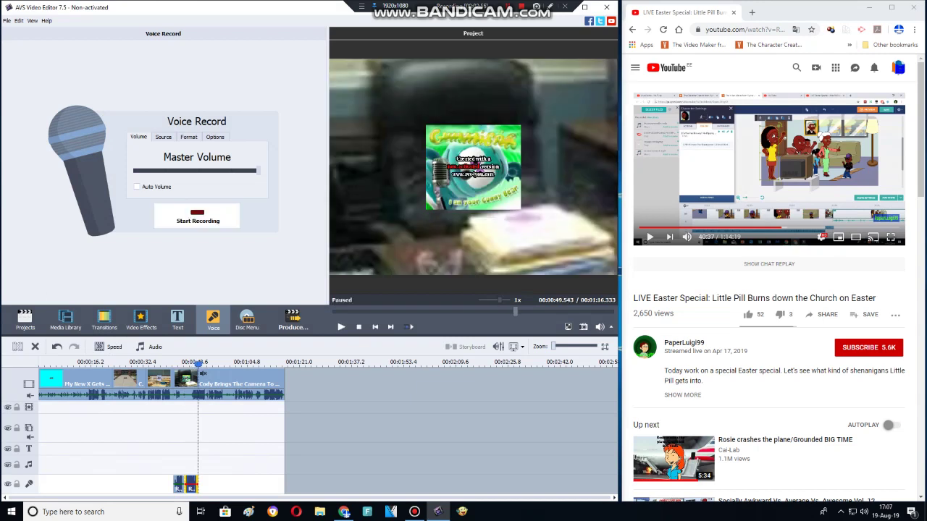
left_click(197, 217)
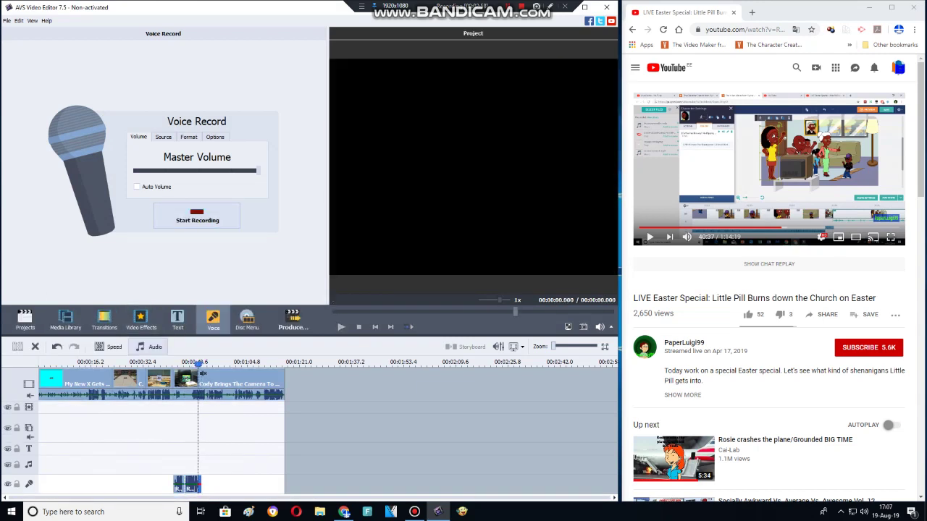
- Apply the Pitch Shift audio effect with a rate of 120 to the third voice recording
left_click(149, 347)
left_click(379, 337)
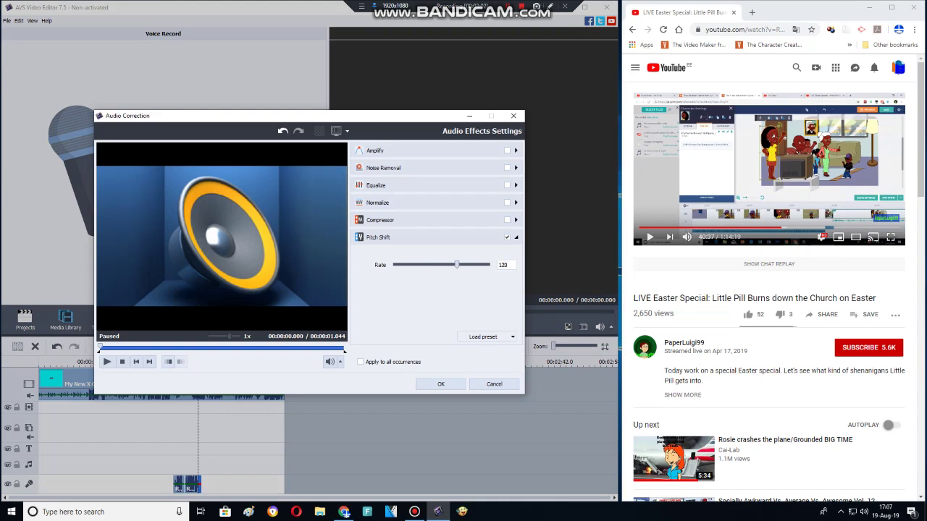
left_click(440, 384)
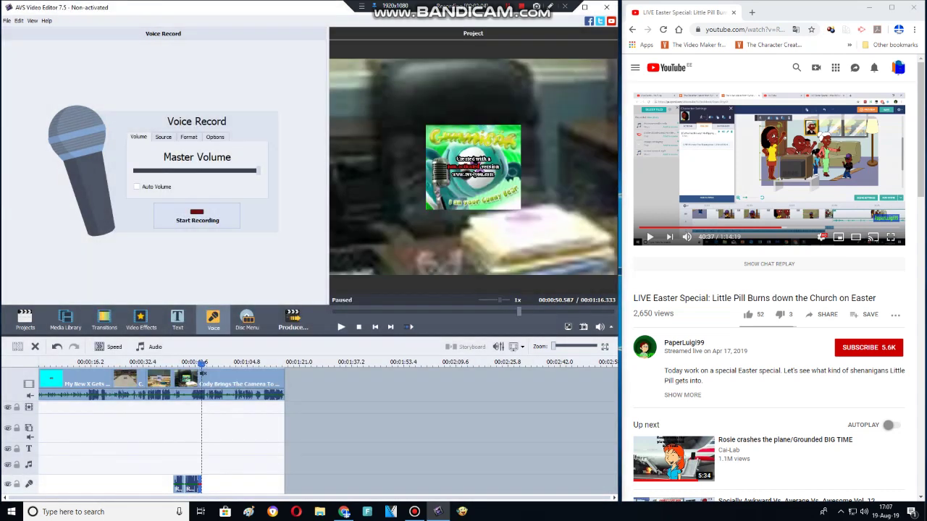
left_click(197, 217)
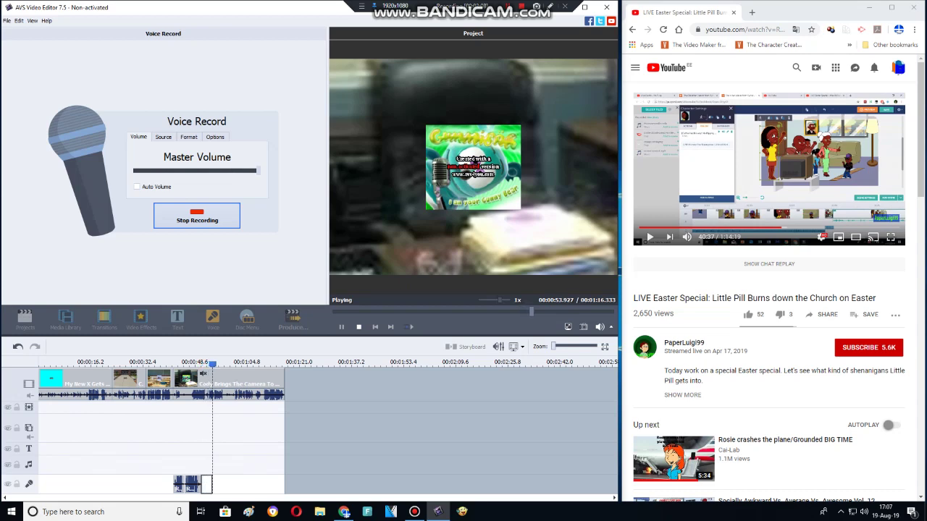
left_click(197, 217)
left_click(35, 347)
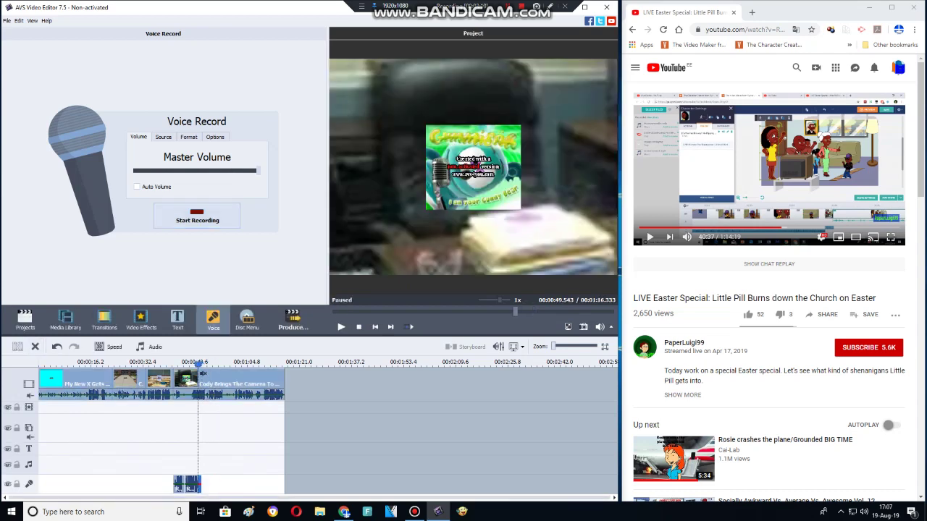
left_click(197, 217)
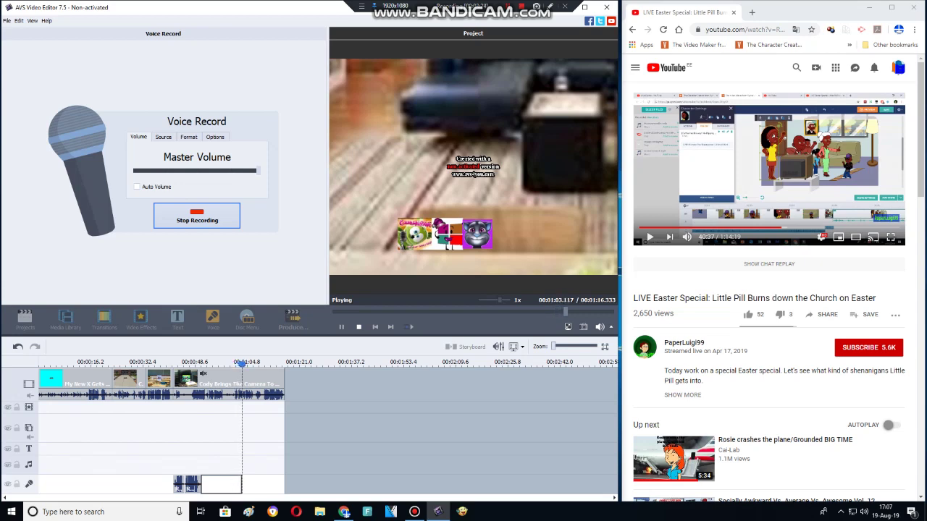
left_click(197, 216)
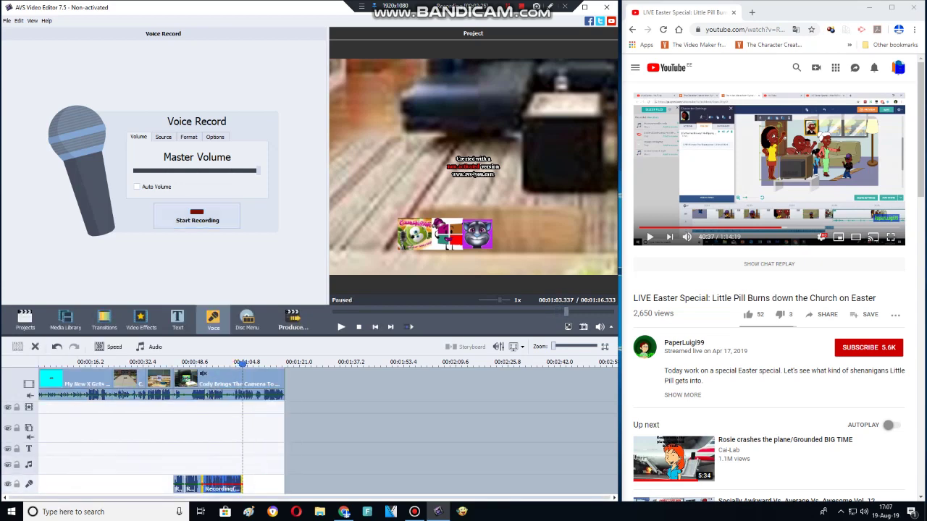
right_click(223, 486)
left_click(249, 480)
- Record another voice clip directly after the third recording, from 00:00:50.587 to about 00:00:58.987
left_click_drag(198, 364, 202, 364)
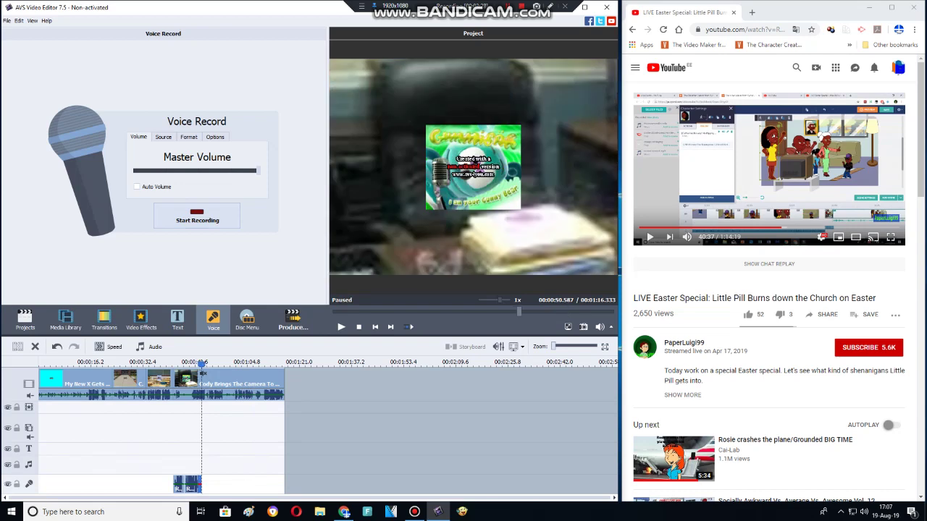
left_click(197, 216)
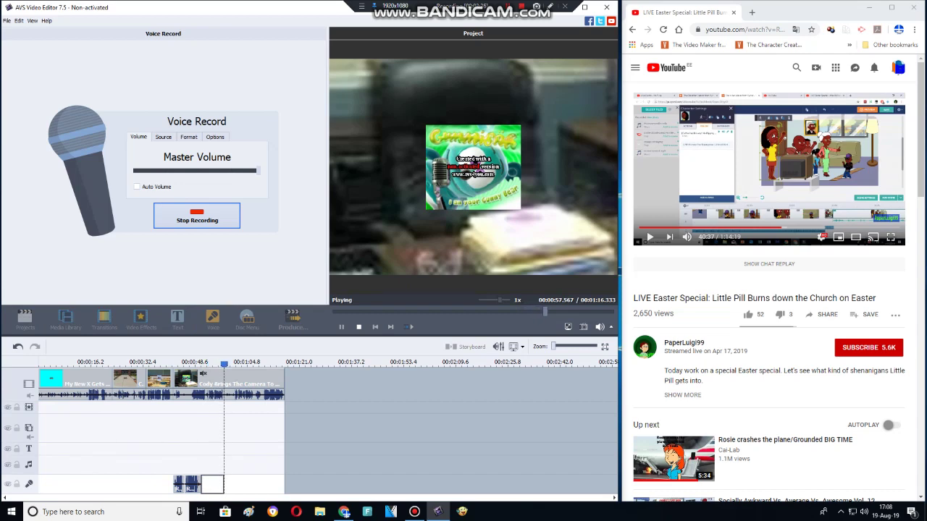
left_click(197, 215)
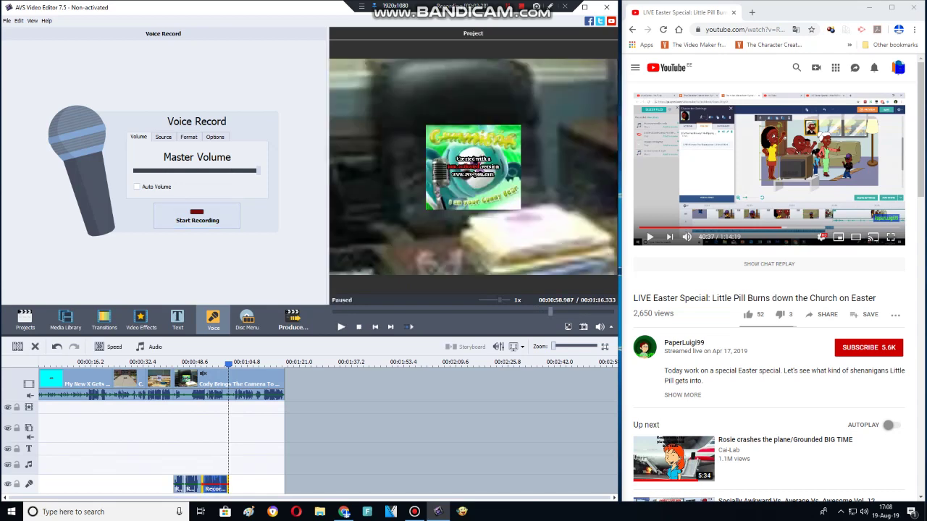
- Select the muted Cody segment and place the playhead exactly on the cut to the living-room scene, at 00:00:59.664
left_click(235, 363)
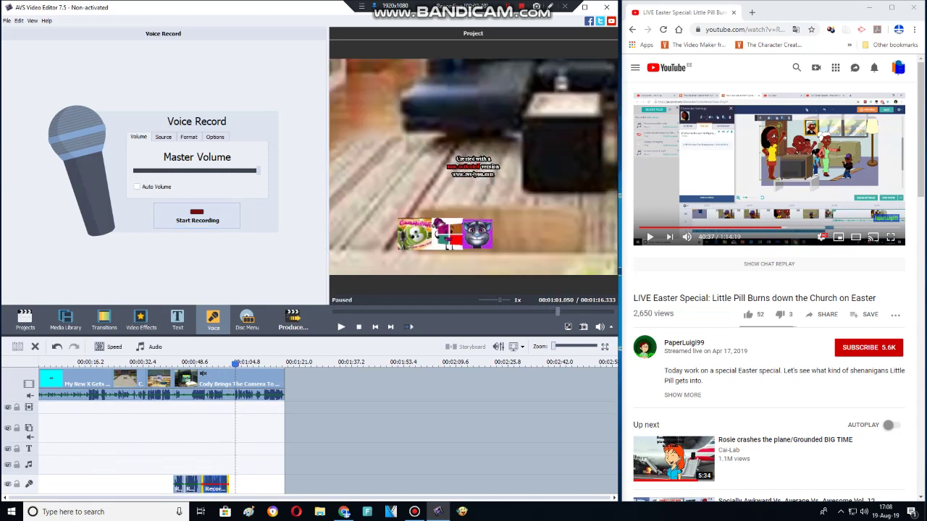
left_click_drag(235, 364, 232, 364)
left_click(232, 381)
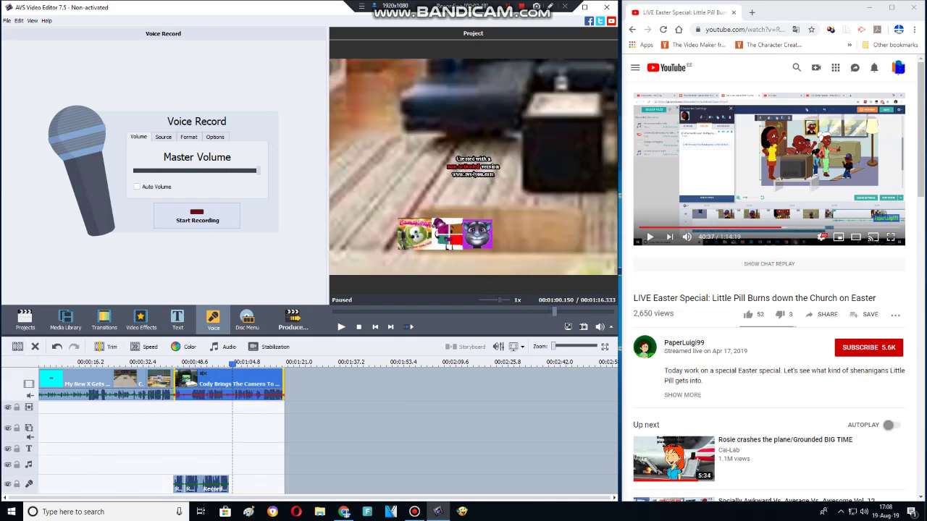
left_click_drag(232, 365, 229, 364)
left_click_drag(554, 346, 595, 346)
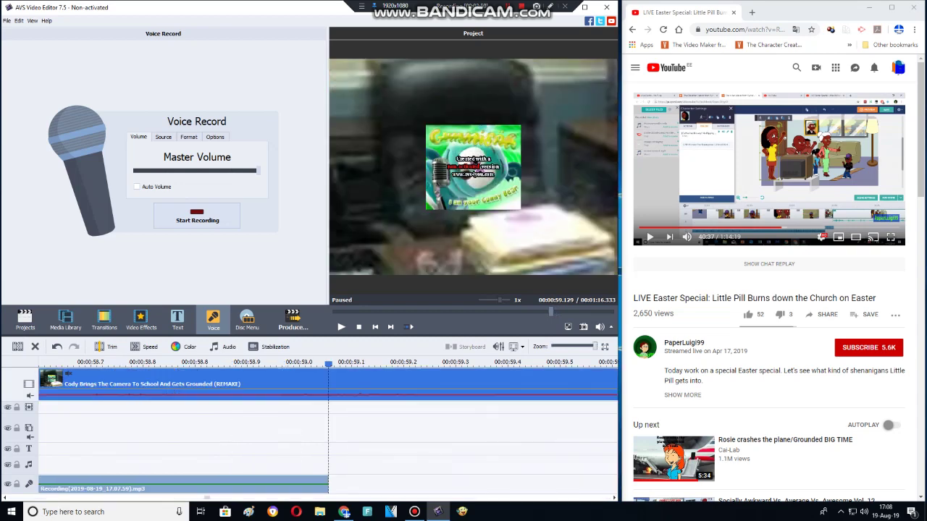
left_click_drag(328, 364, 164, 364)
key("Left")
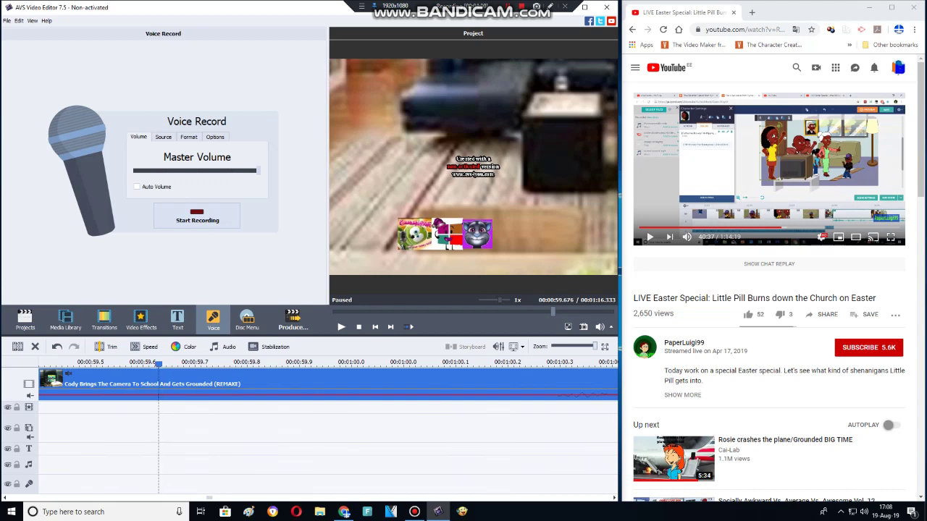
key("Left")
key("Left")
key("Left")
key("Left")
key("Left")
key("Left")
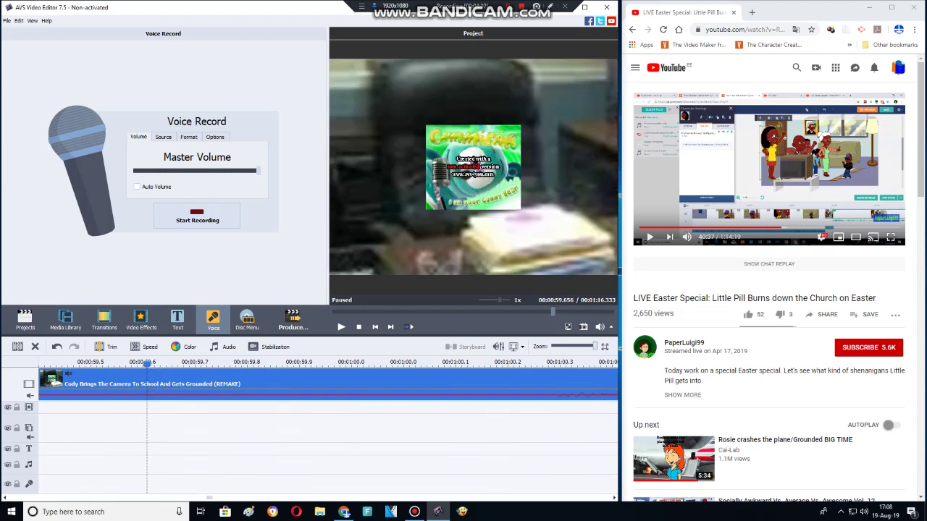
key("Right")
key("Right")
- Place the image 4 on the video overlay track at 00:00:59.664 and add a second overlay line
left_click(65, 320)
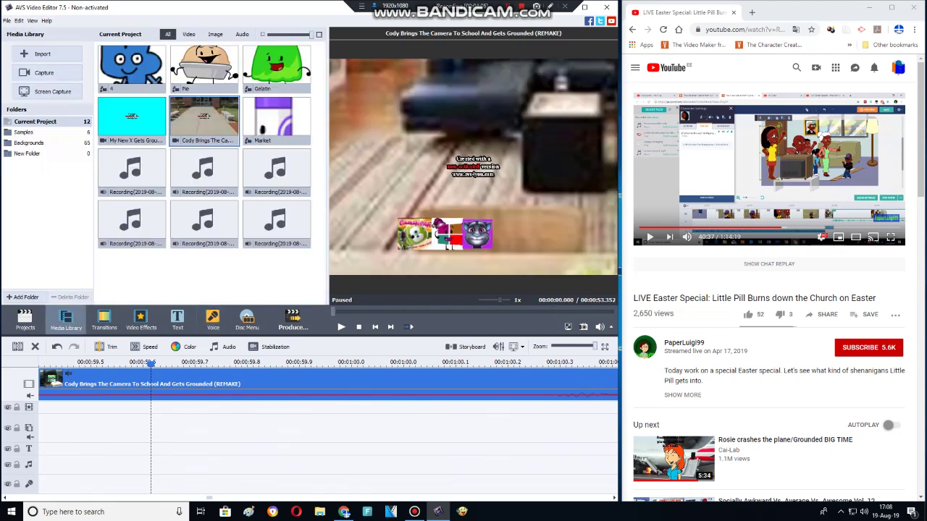
left_click_drag(131, 69, 197, 454)
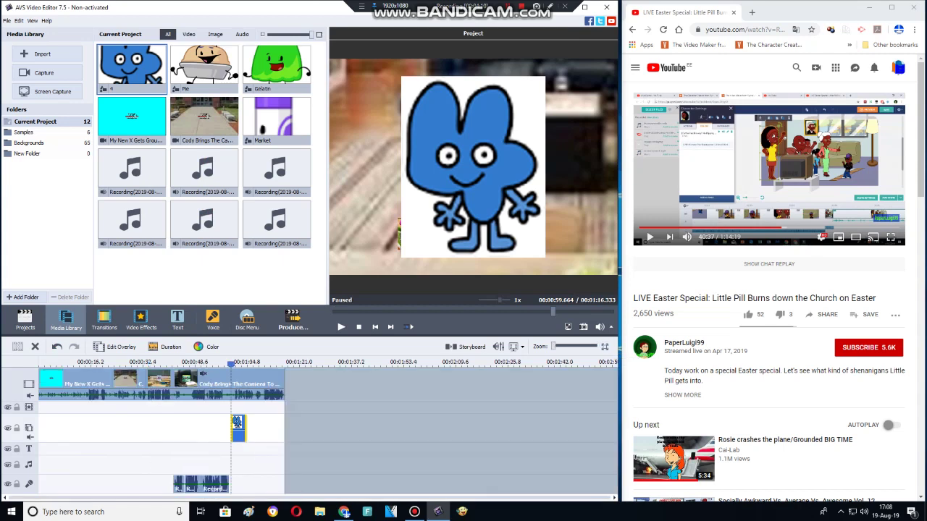
right_click(255, 425)
left_click(284, 468)
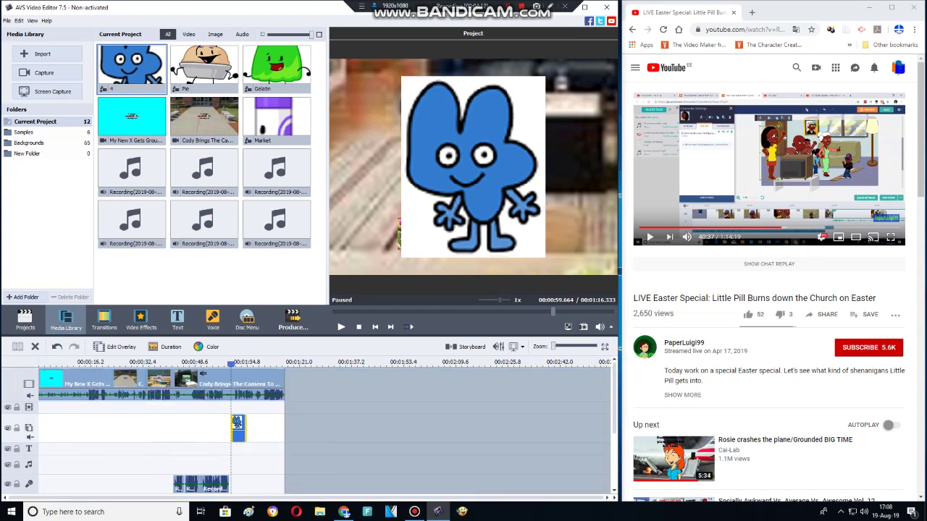
- Split the muted Cody segment at 00:01:09.113 and at 00:00:59.664, and delete the piece after 00:01:09.113
left_click_drag(228, 364, 258, 364)
left_click(258, 384)
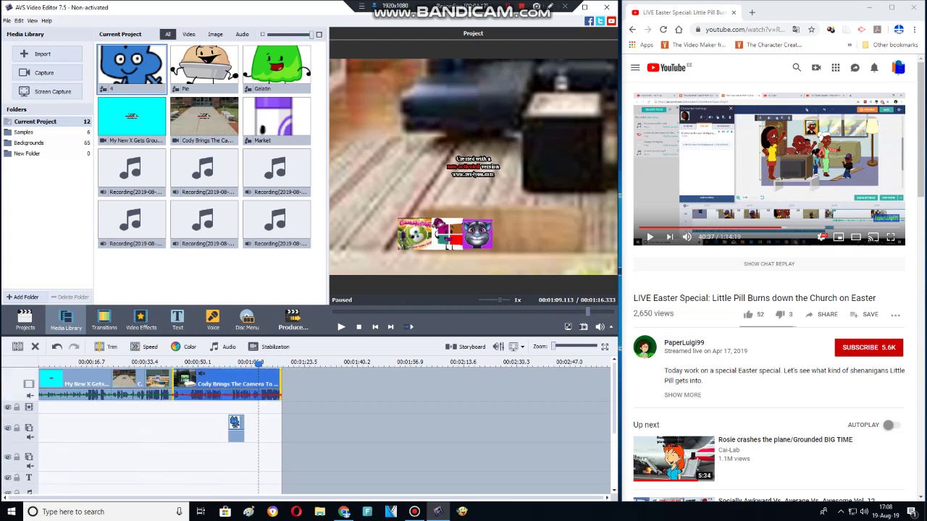
left_click(18, 347)
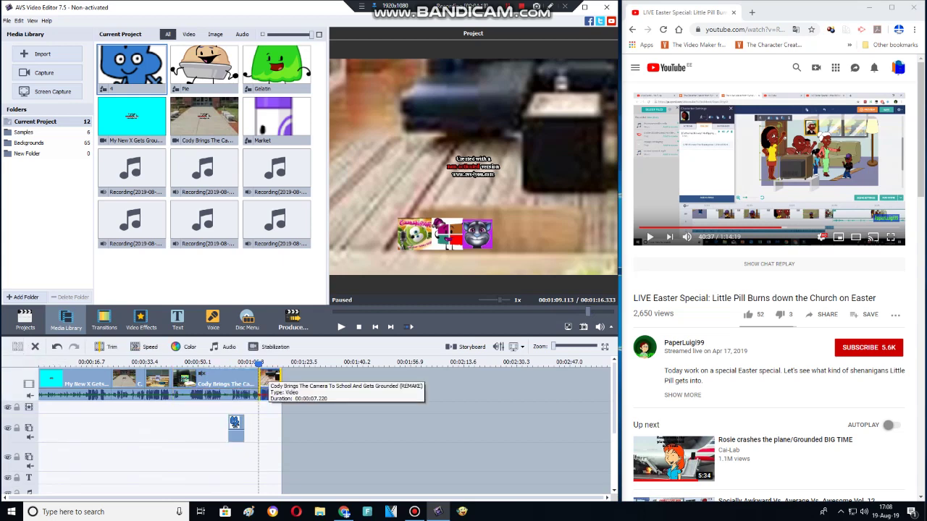
right_click(276, 379)
left_click(300, 371)
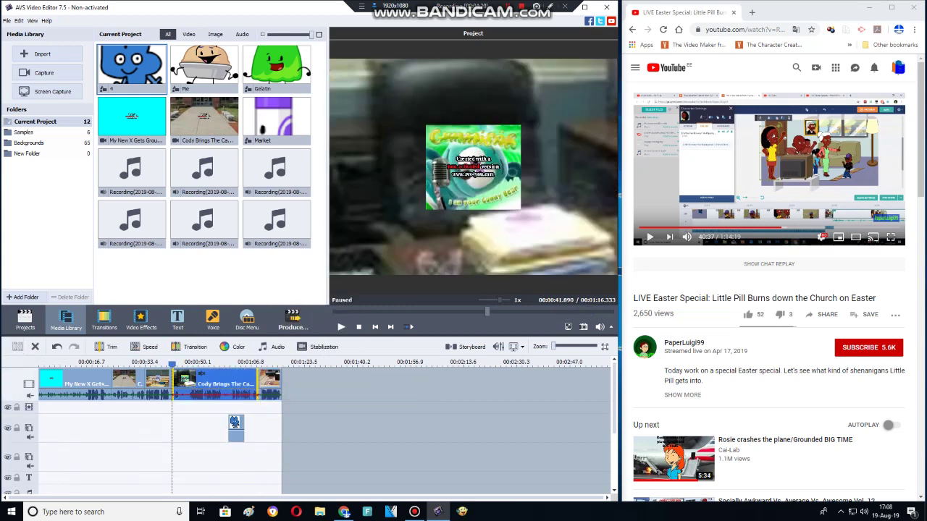
left_click_drag(173, 365, 229, 365)
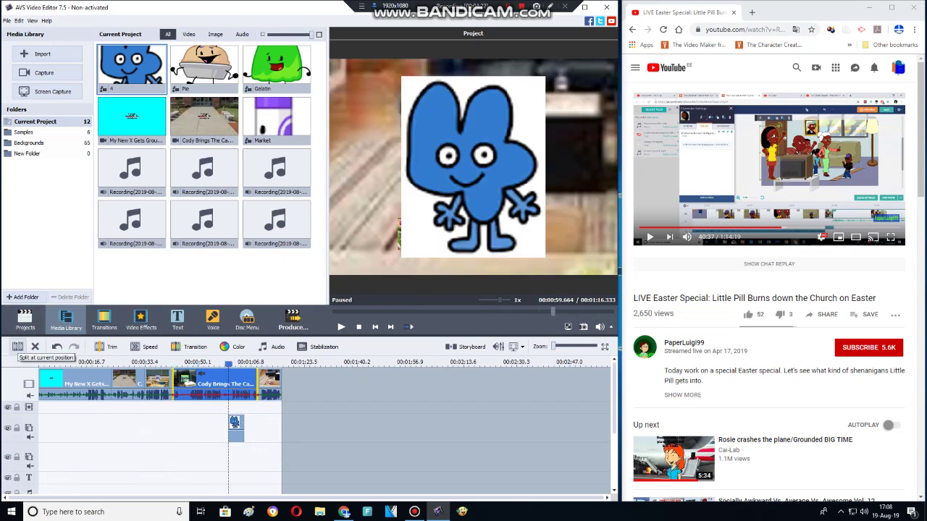
left_click(270, 387)
- Slow the living-room piece of the Cody clip to a speed of 0.15x
right_click(275, 391)
left_click(297, 246)
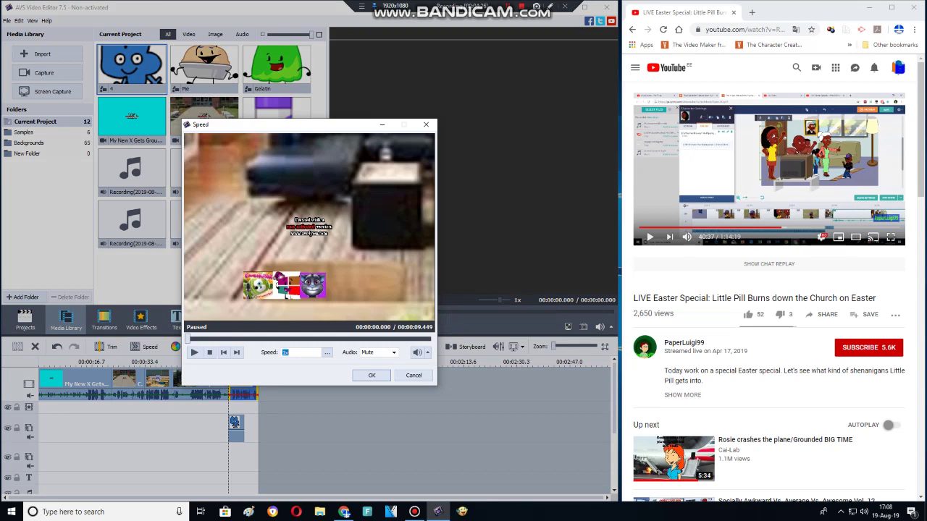
left_click(328, 353)
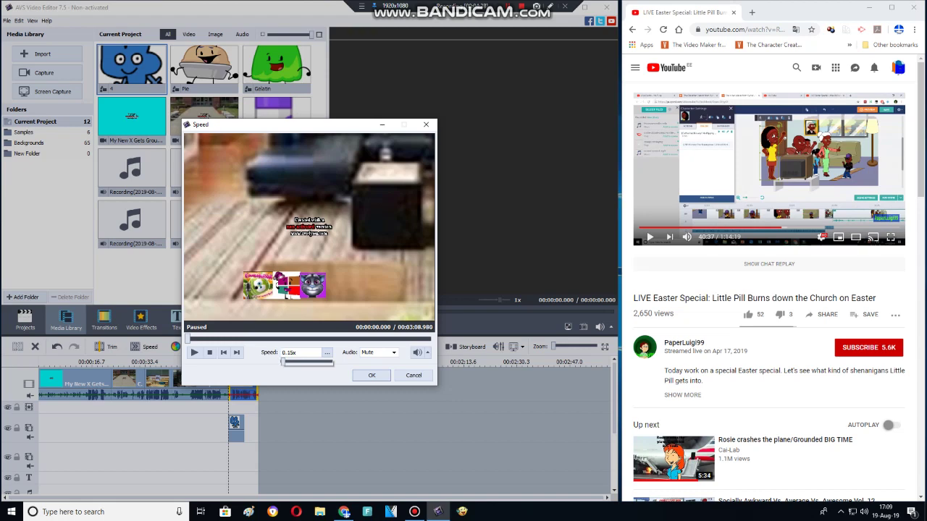
key("Return")
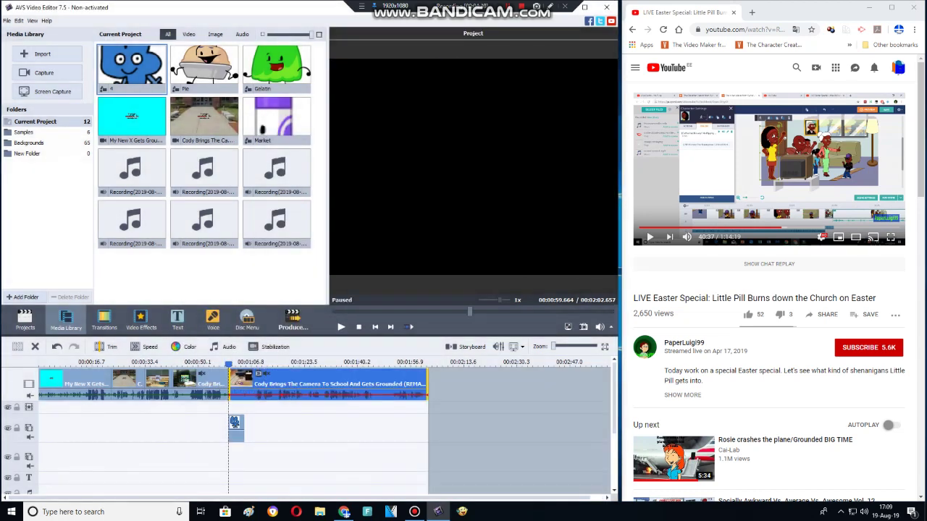
- Extend the 4 overlay to the end of the slowed Cody clip, then shrink it and move it over the green character in the frame
left_click_drag(244, 427, 425, 427)
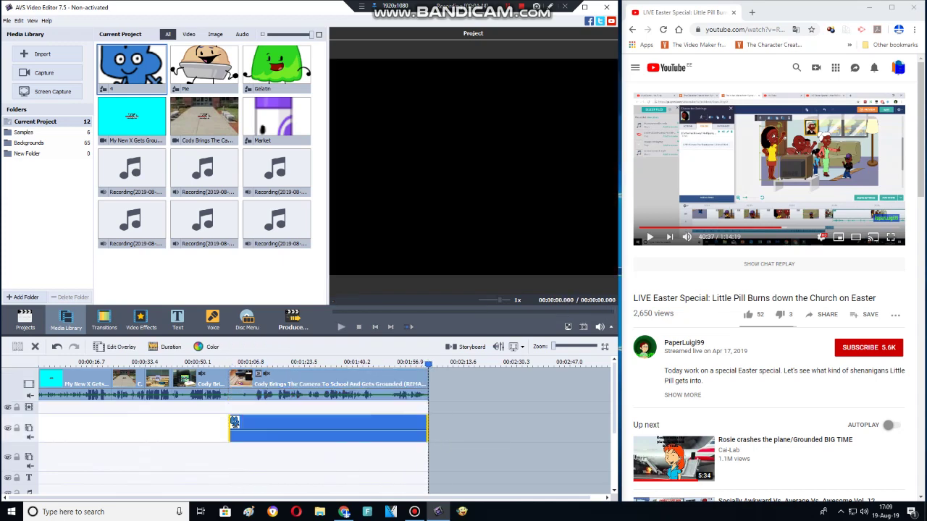
double_click(330, 427)
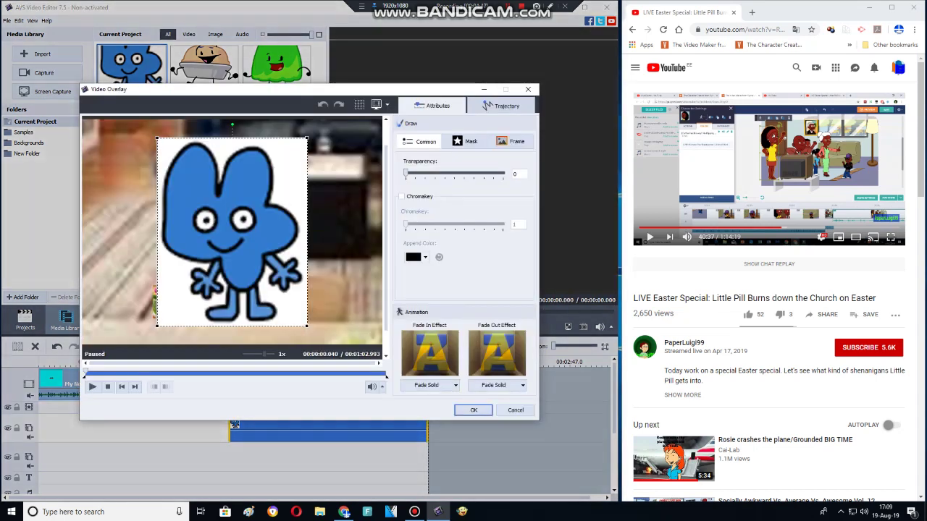
left_click_drag(306, 326, 267, 275)
left_click_drag(233, 232, 153, 277)
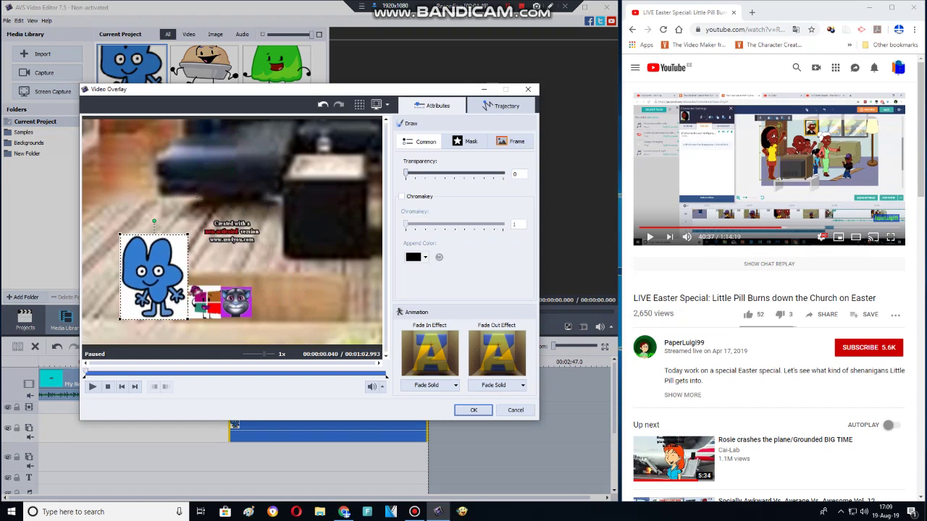
left_click(473, 410)
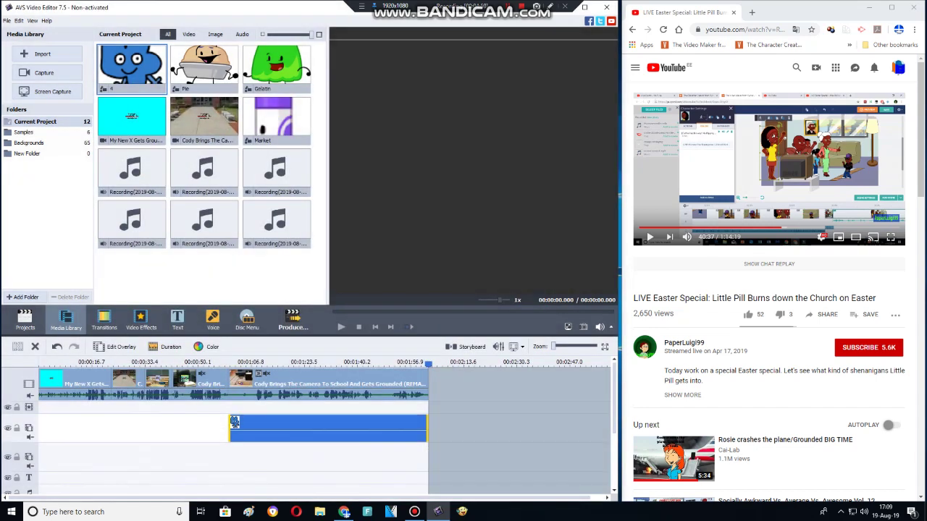
- Place the Pie image on the empty overlay line, shrink it, and position it directly beside the blue 4 character
left_click_drag(204, 65, 420, 457)
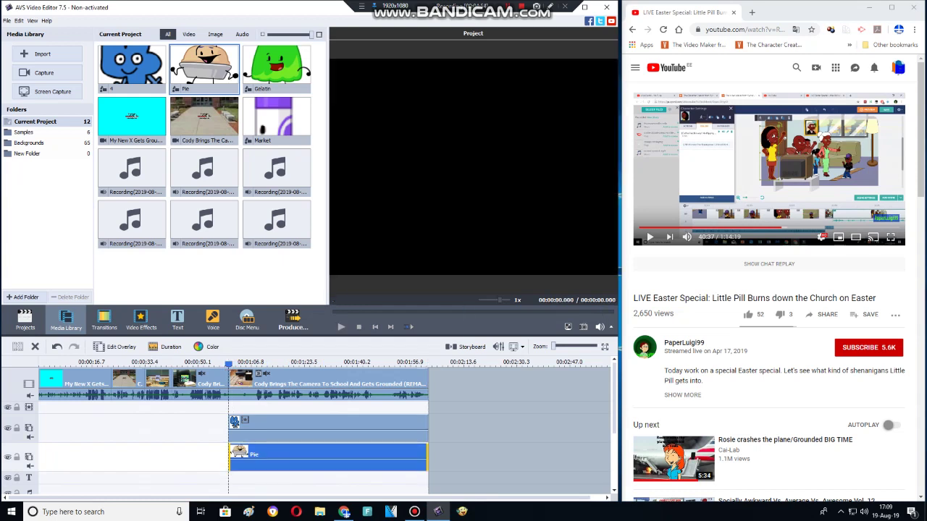
double_click(405, 456)
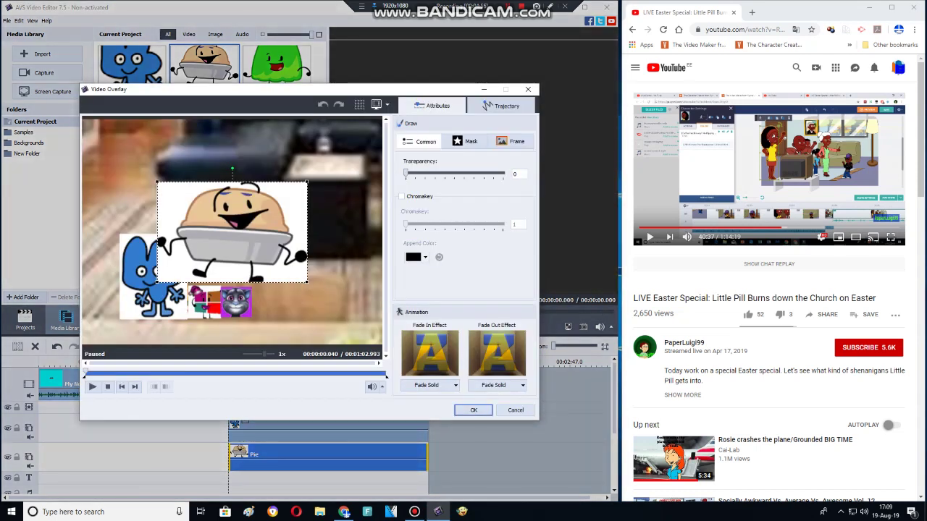
left_click_drag(307, 282, 265, 255)
left_click_drag(231, 232, 286, 252)
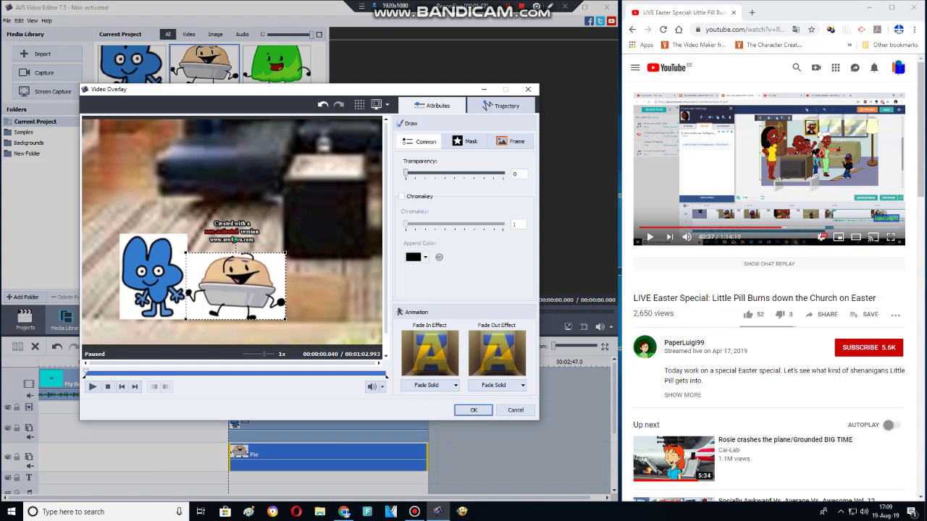
left_click(473, 410)
- Add another overlay line, place the Gelatin image on it at 00:00:59.664, then shrink it and position it beside Pie
right_click(181, 455)
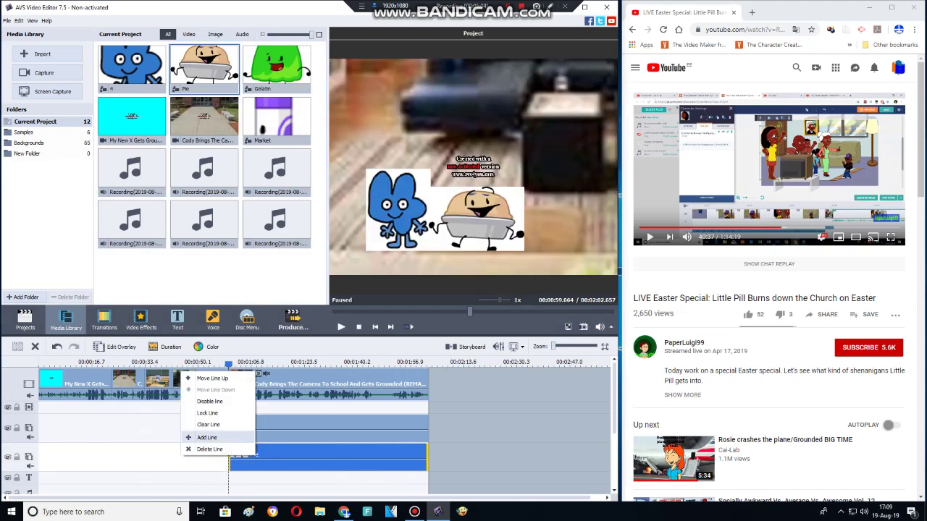
left_click(206, 437)
left_click_drag(277, 69, 229, 478)
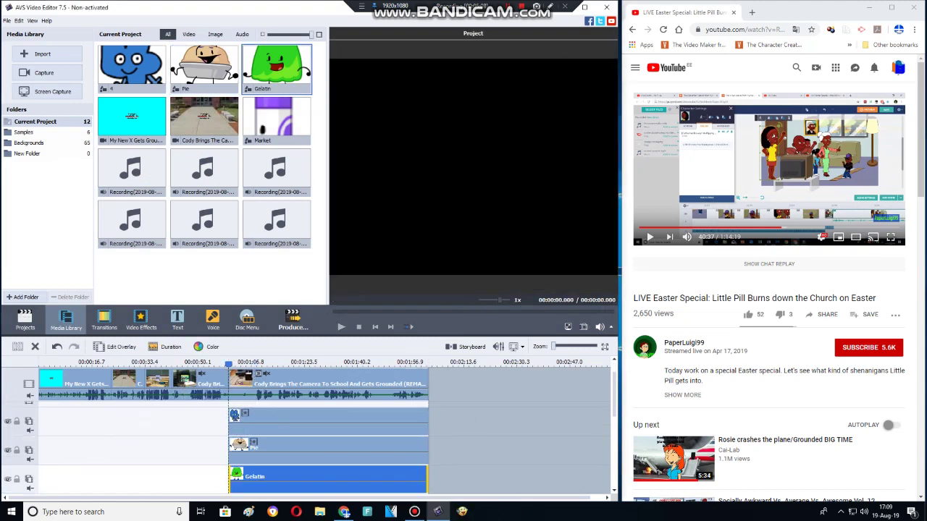
double_click(304, 478)
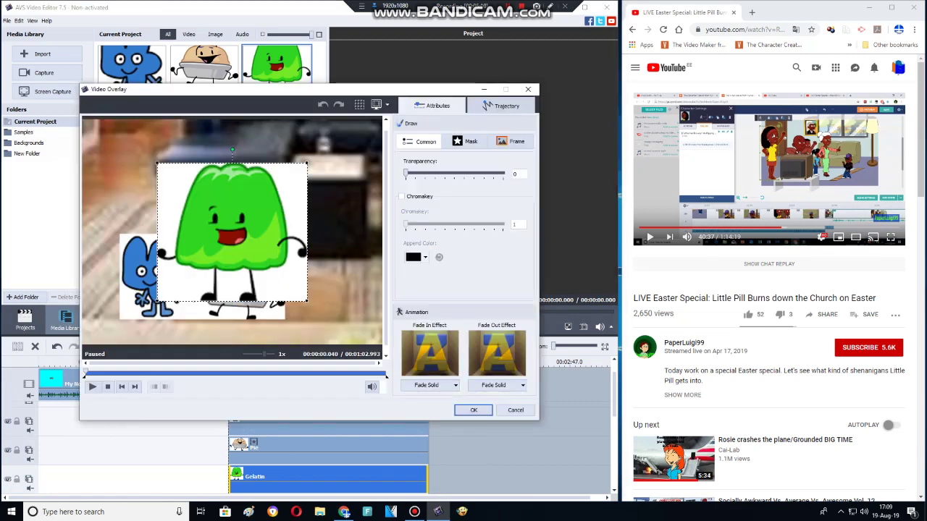
left_click_drag(307, 303, 275, 271)
left_click_drag(216, 218, 305, 271)
left_click(474, 410)
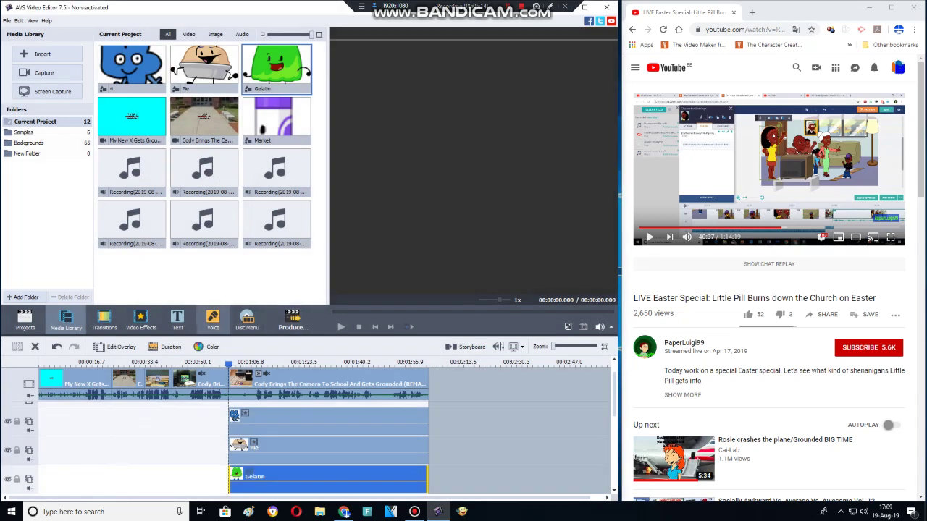
- Record two voice clips back to back, the first from 00:00:59.664 and the second from 00:01:06.299
left_click(212, 318)
left_click(197, 216)
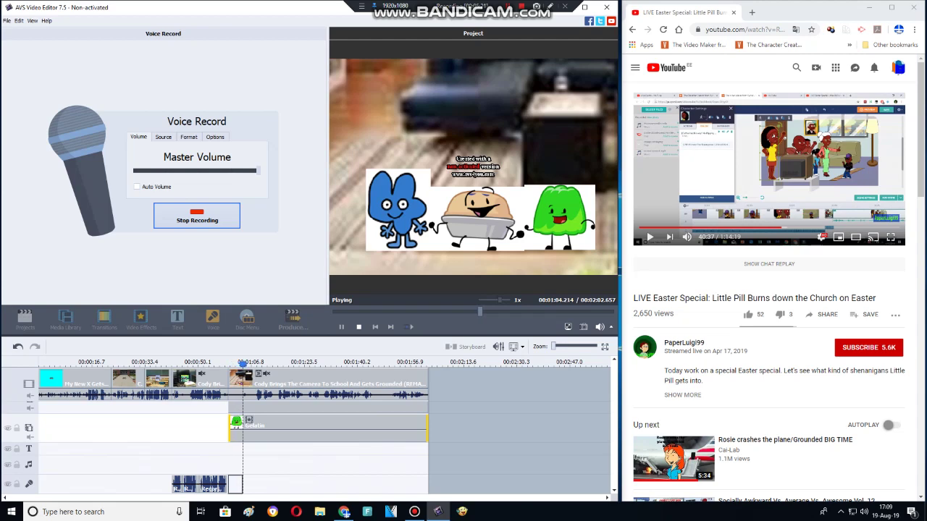
left_click(197, 216)
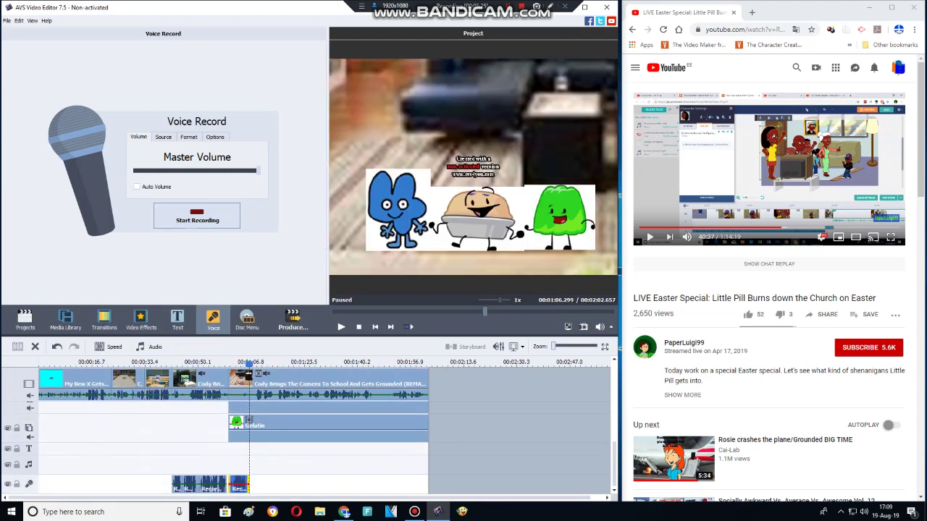
left_click(197, 215)
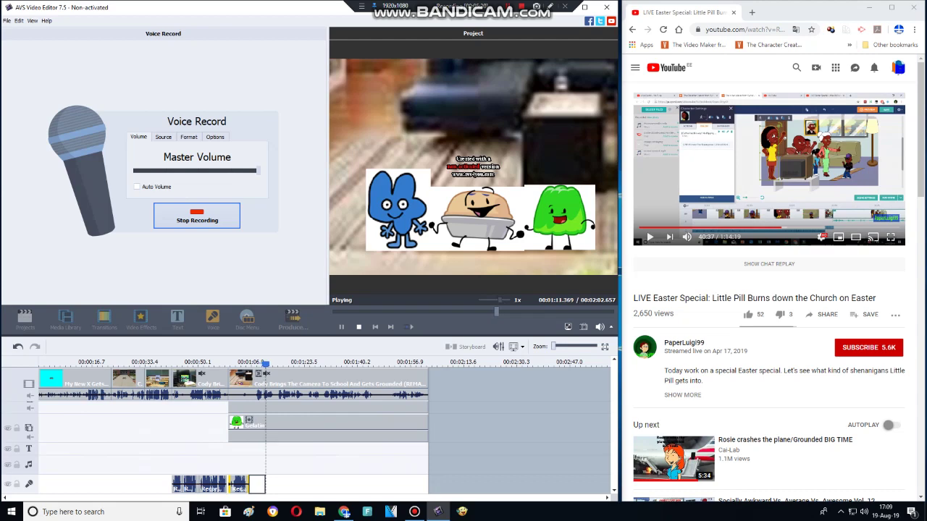
left_click(197, 216)
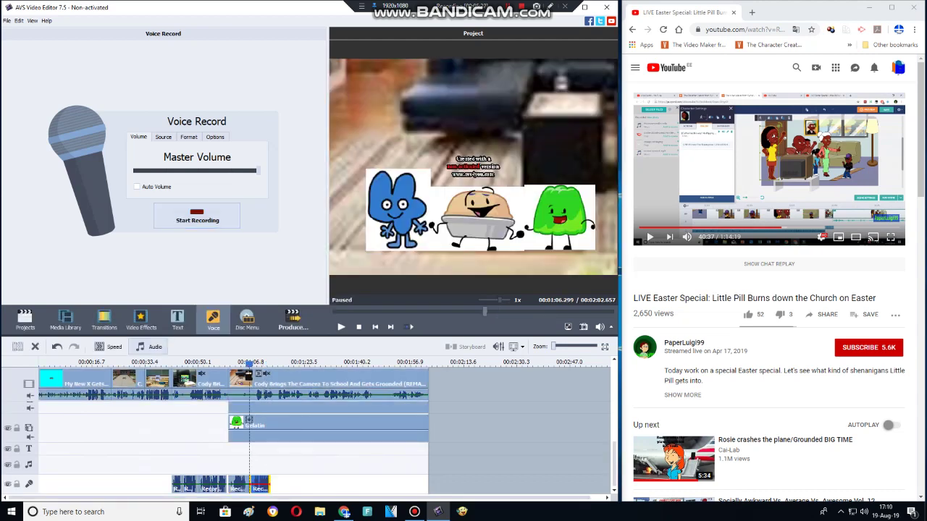
- Apply Pitch Shift at a rate of 122 to the voice clip that starts at 00:01:06.299
left_click(149, 347)
left_click(515, 338)
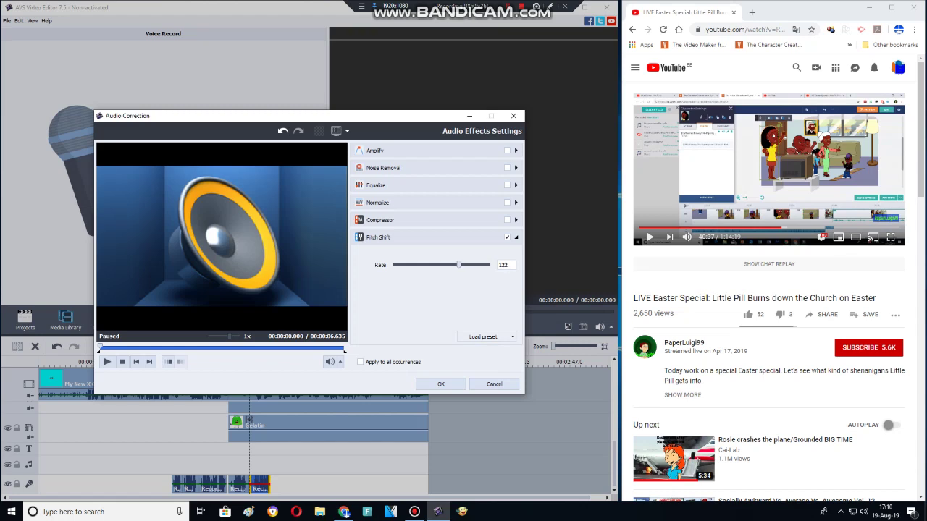
left_click(440, 384)
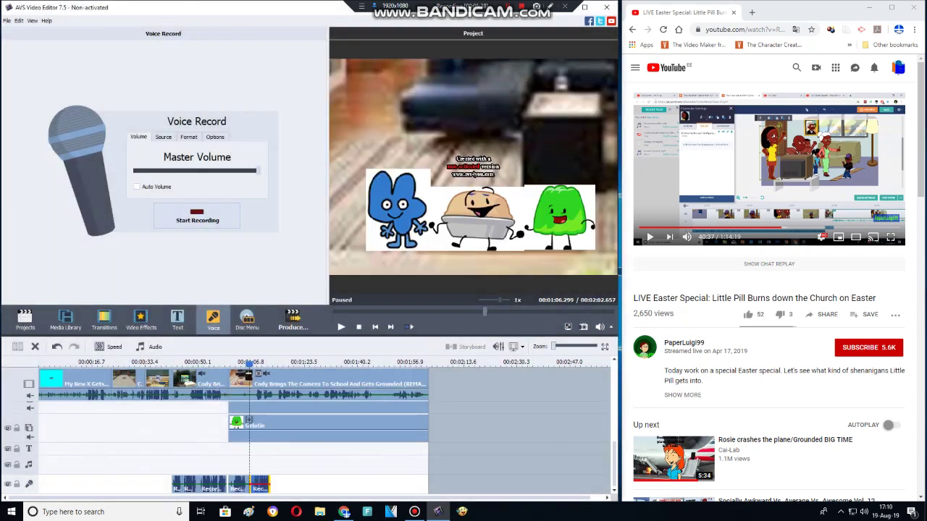
- Record two more voice clips in a row from the end of the pitch-shifted clip, stopping at 00:01:21.789 and 00:01:25.211
left_click_drag(250, 364, 270, 364)
left_click(197, 217)
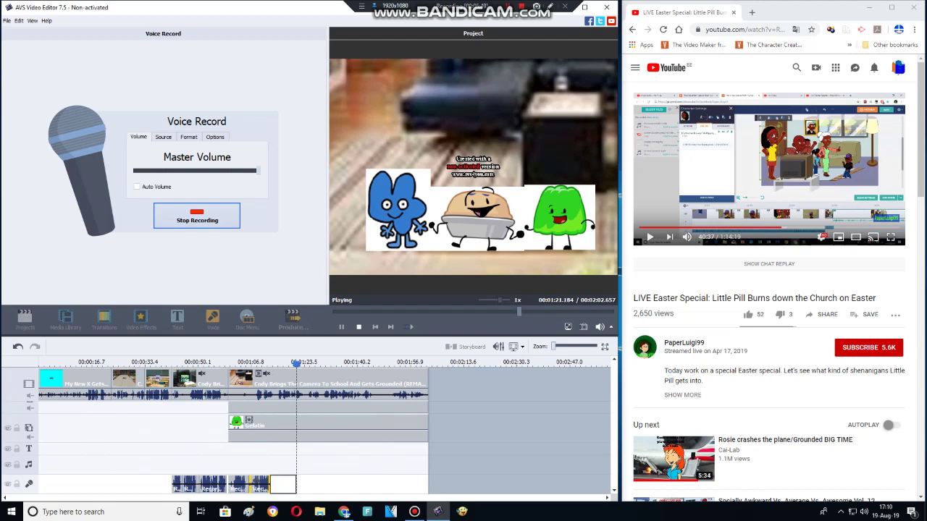
left_click(197, 216)
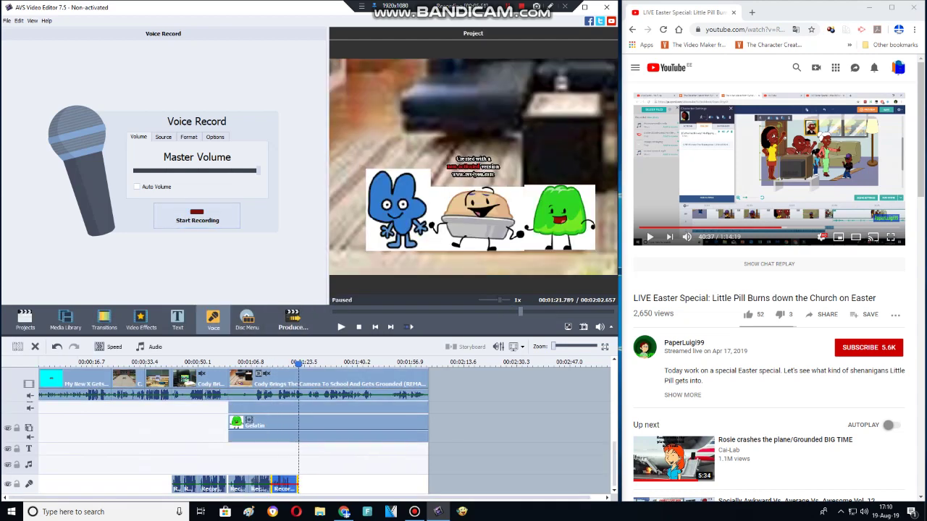
left_click(197, 215)
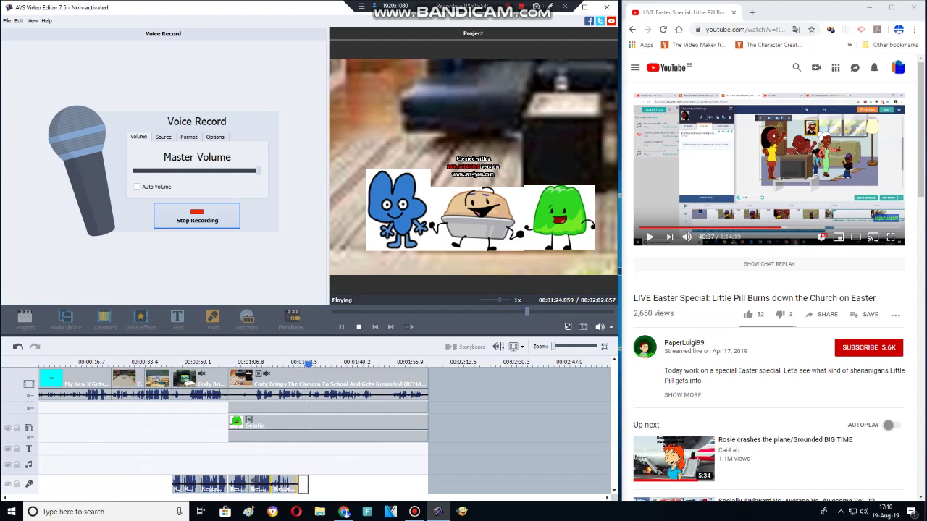
left_click(197, 215)
- Record a voice clip from 00:01:25.211 and apply Pitch Shift to it at a rate of 124
left_click(197, 216)
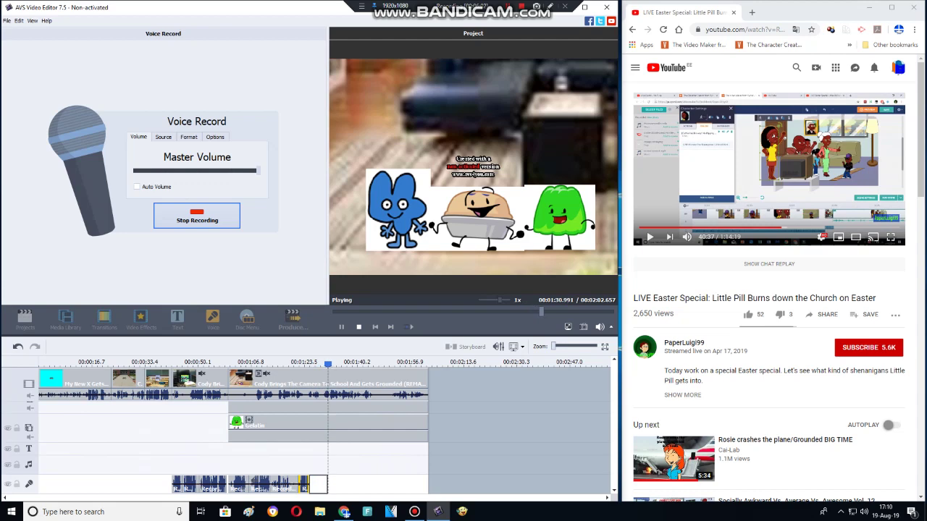
left_click(197, 216)
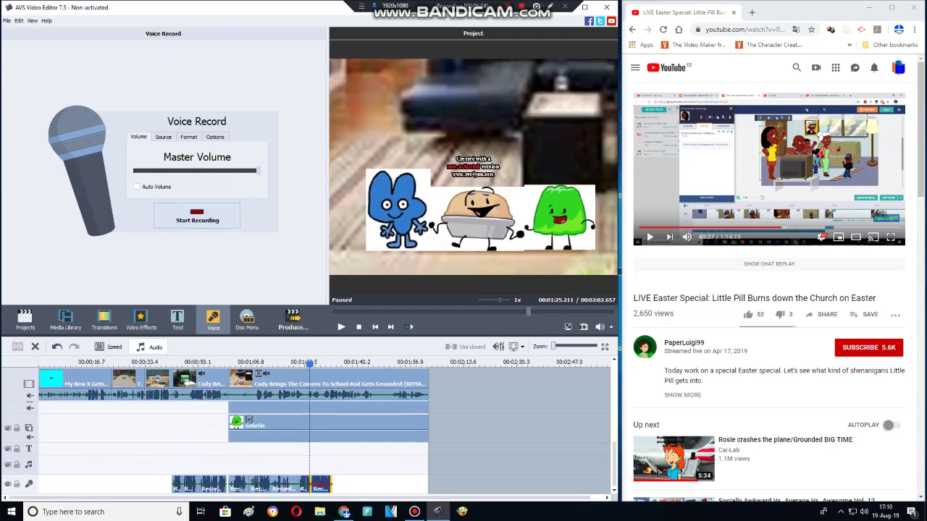
left_click(149, 346)
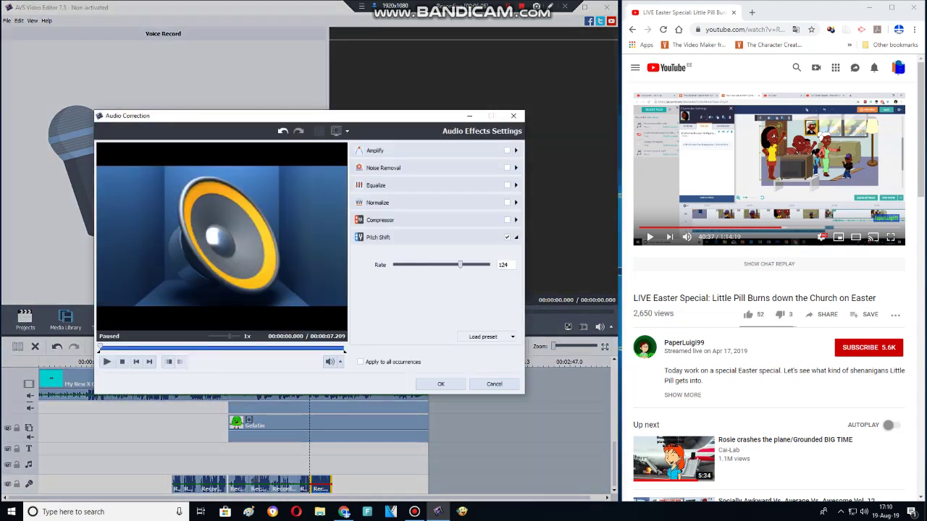
left_click(441, 384)
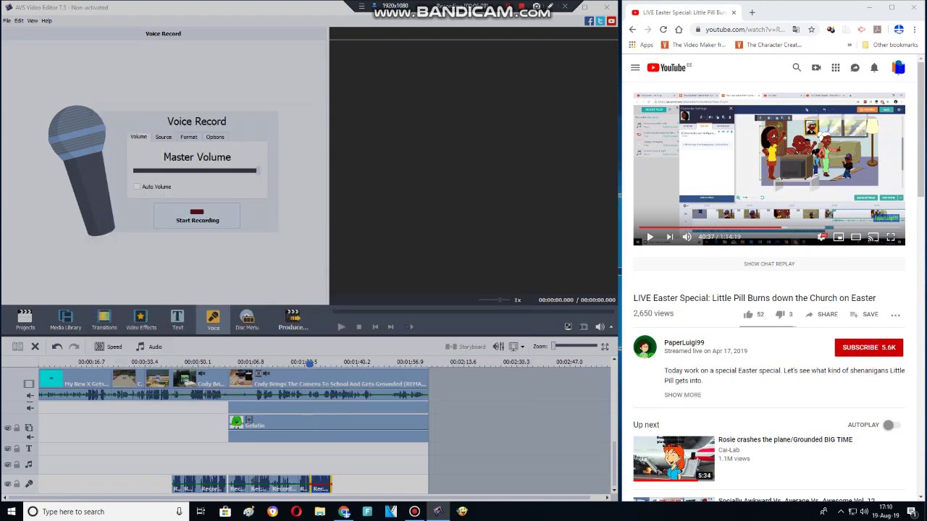
- Split the 4 overlay at 00:01:25.211, then enlarge its second piece and move it partly behind Pie
scroll(324, 445, "up", 3)
left_click(326, 415)
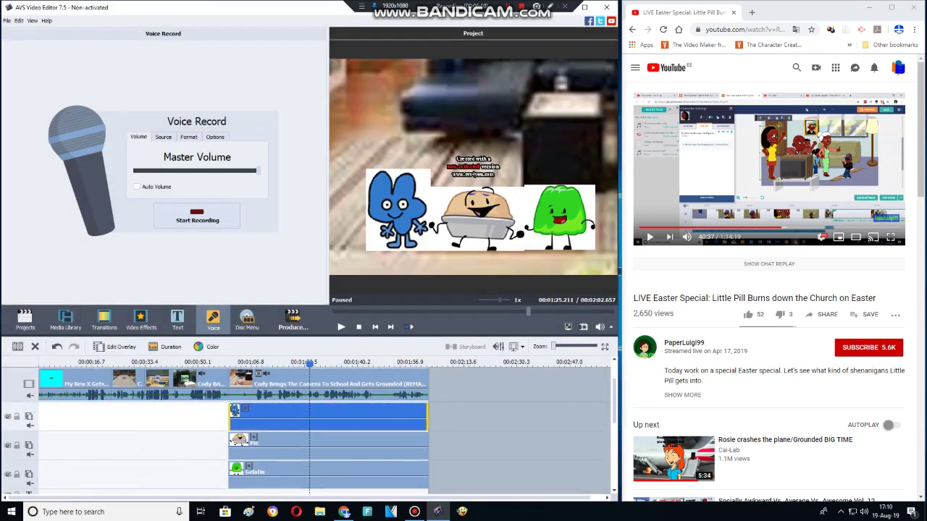
left_click(17, 347)
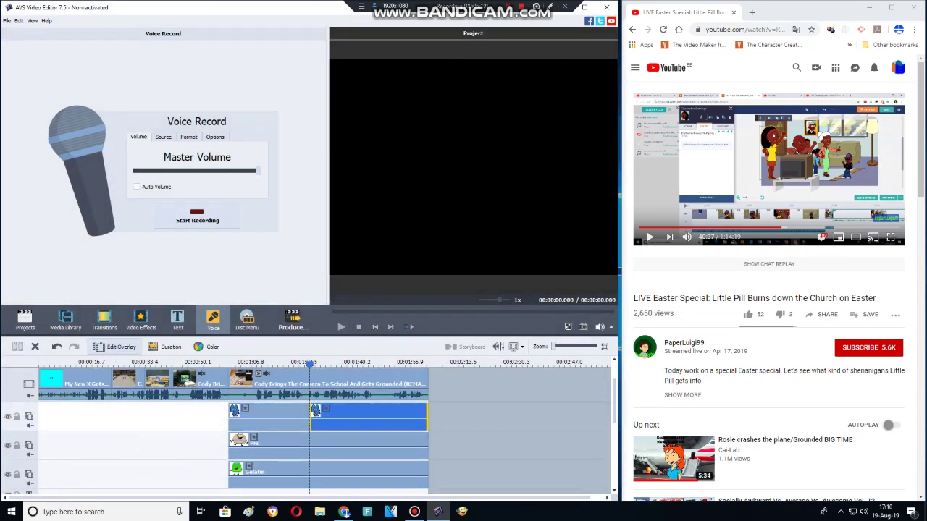
left_click(116, 347)
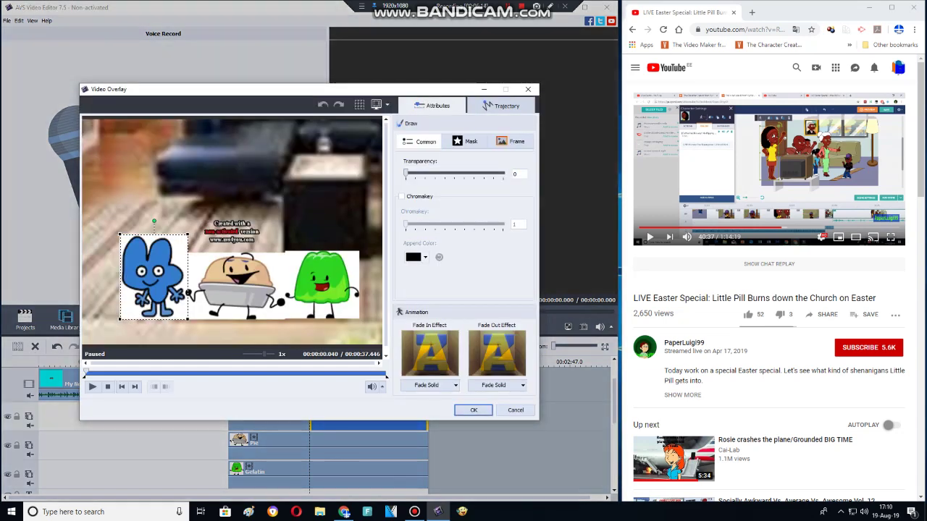
left_click_drag(191, 322, 208, 344)
left_click_drag(154, 276, 187, 257)
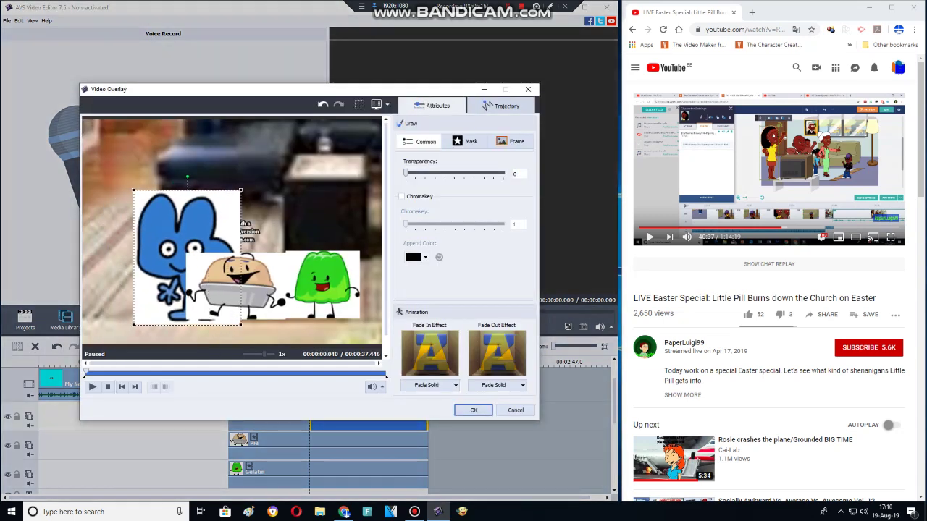
left_click(473, 410)
- Split the 4 overlay again at 00:01:25.481, and enlarge the last piece to nearly the full frame height, centred behind the others
left_click(341, 328)
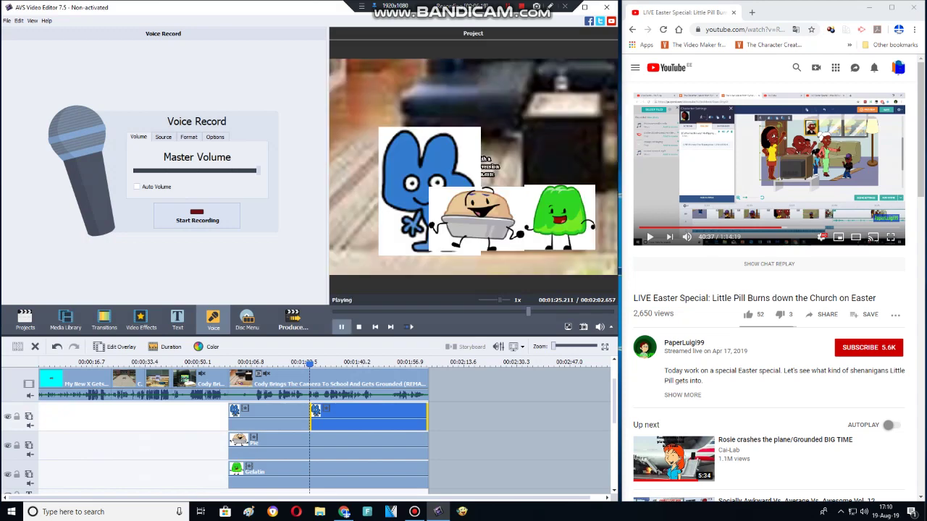
left_click(341, 327)
left_click(18, 347)
left_click(116, 347)
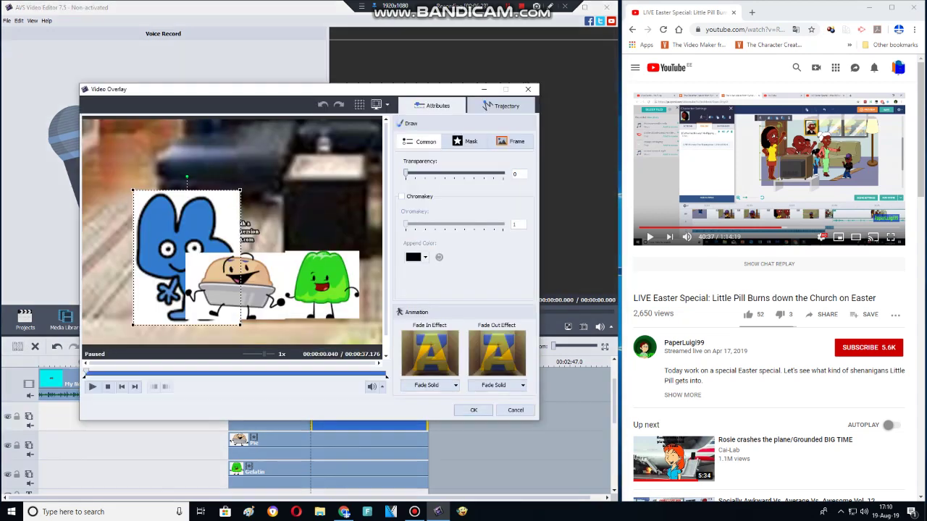
left_click_drag(187, 231, 246, 183)
left_click_drag(172, 304, 157, 323)
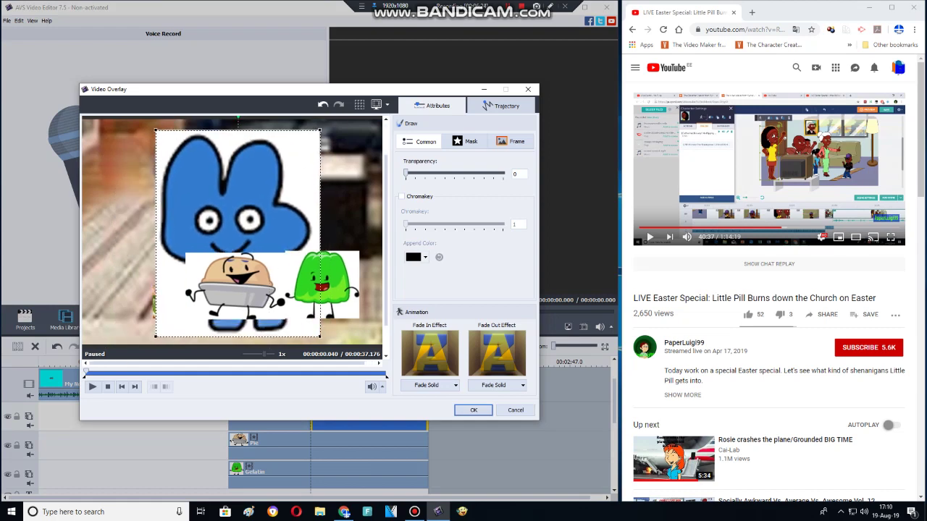
left_click_drag(238, 210, 233, 221)
left_click(473, 410)
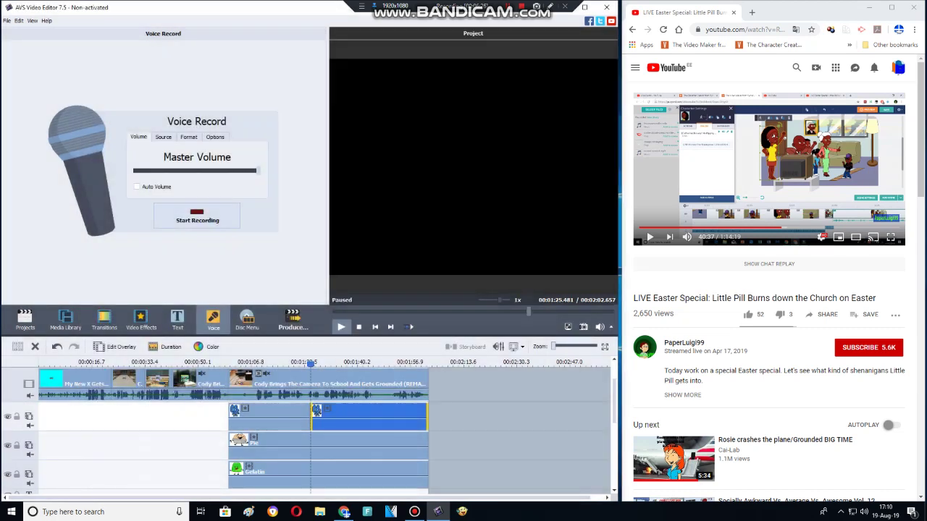
- Split the 4 overlay at 00:01:26.001 and enlarge the last piece until it fills most of the frame's width
left_click(340, 328)
left_click(341, 328)
left_click(18, 347)
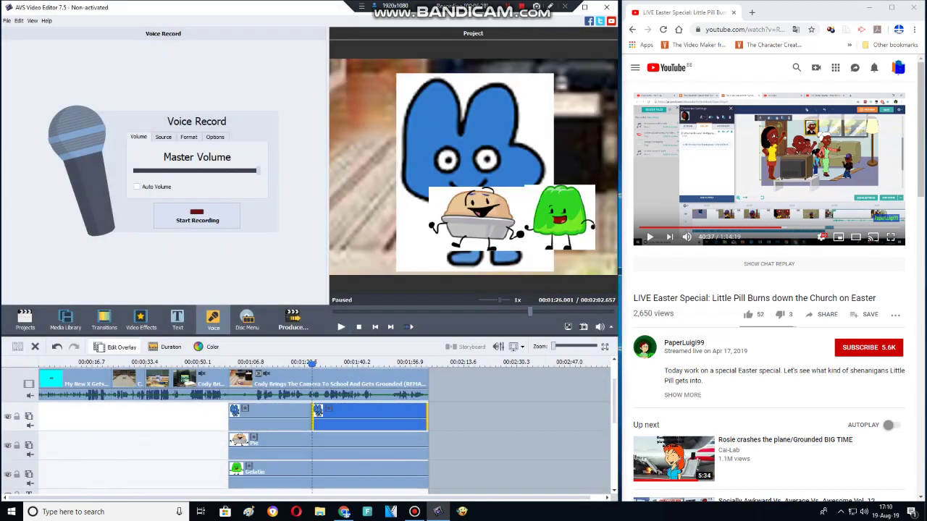
left_click(115, 347)
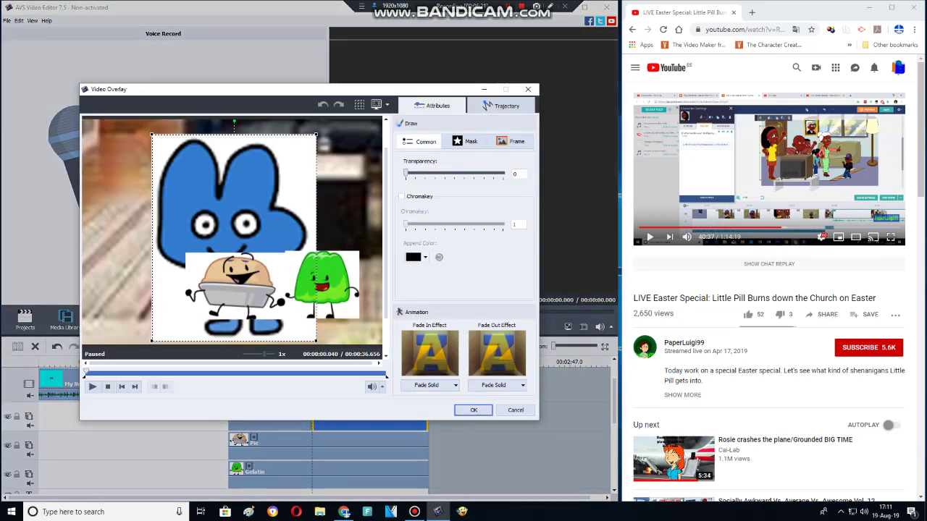
left_click_drag(150, 335, 127, 364)
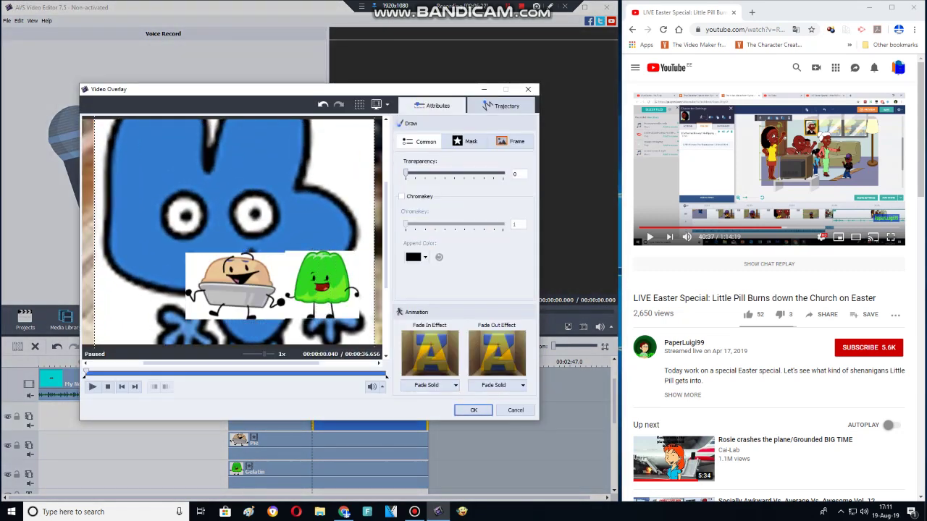
left_click(473, 410)
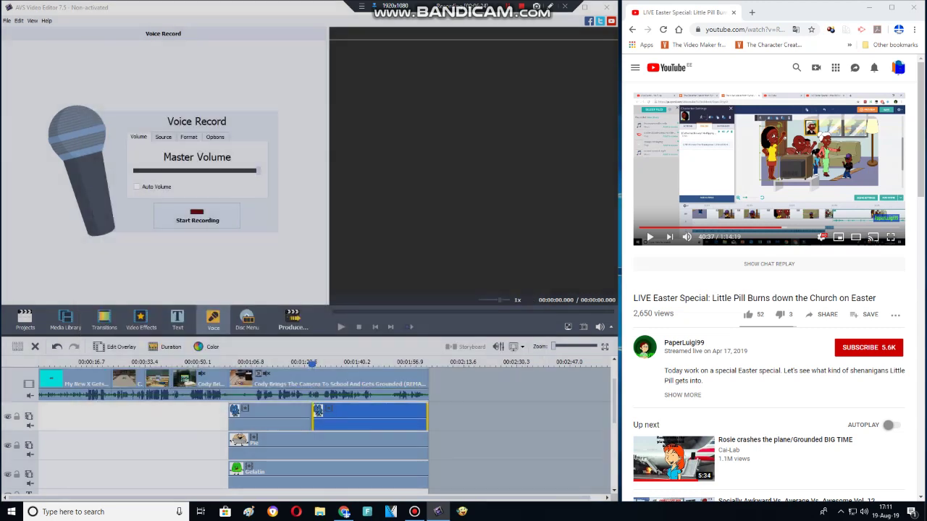
- Split the 4 overlay at 00:01:26.391 and enlarge the last piece beyond the frame edges so the face fills the picture
left_click(341, 327)
left_click(341, 327)
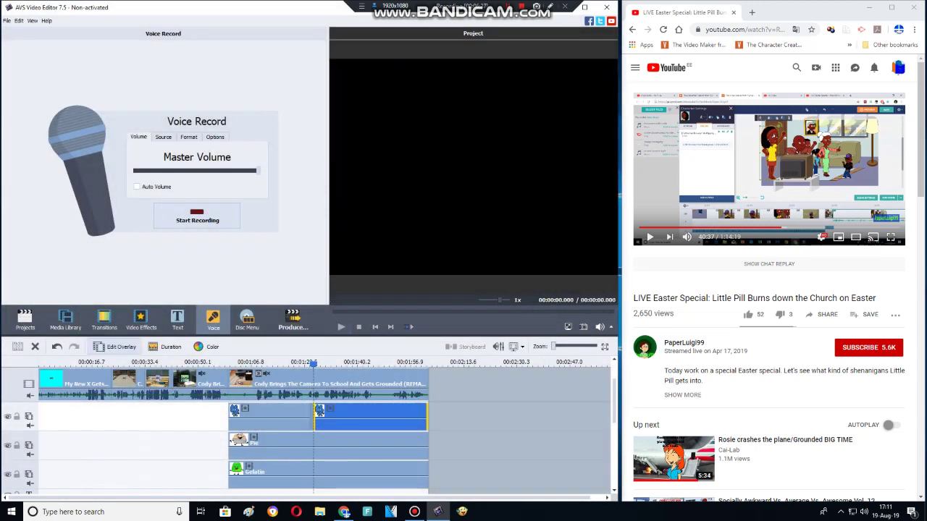
scroll(234, 236, "up", 3)
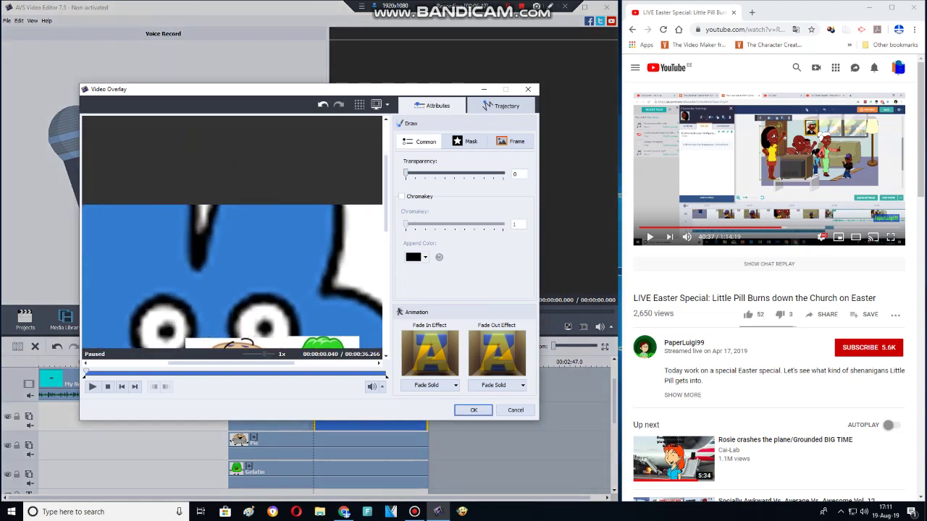
left_click(474, 410)
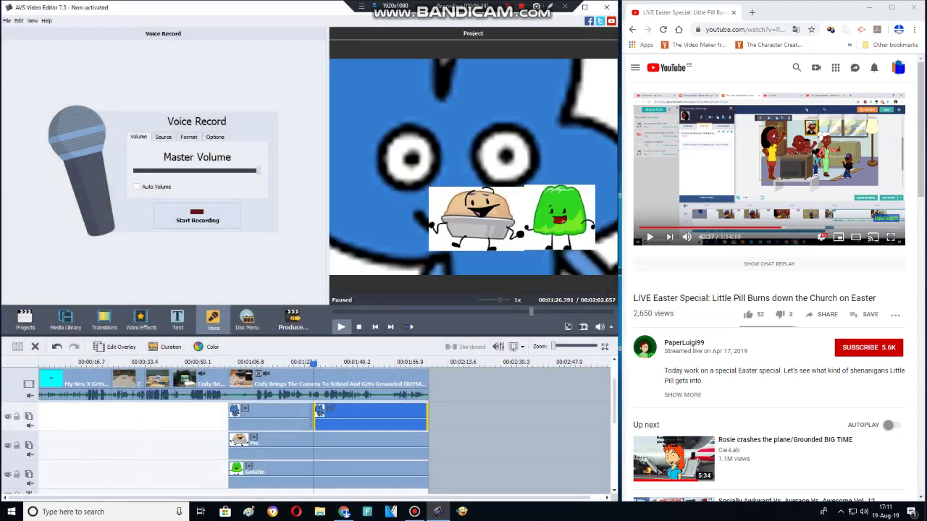
- Split the 4 overlay at 00:01:26.741 and enlarge the last piece further so the eyes span most of the frame
left_click(341, 326)
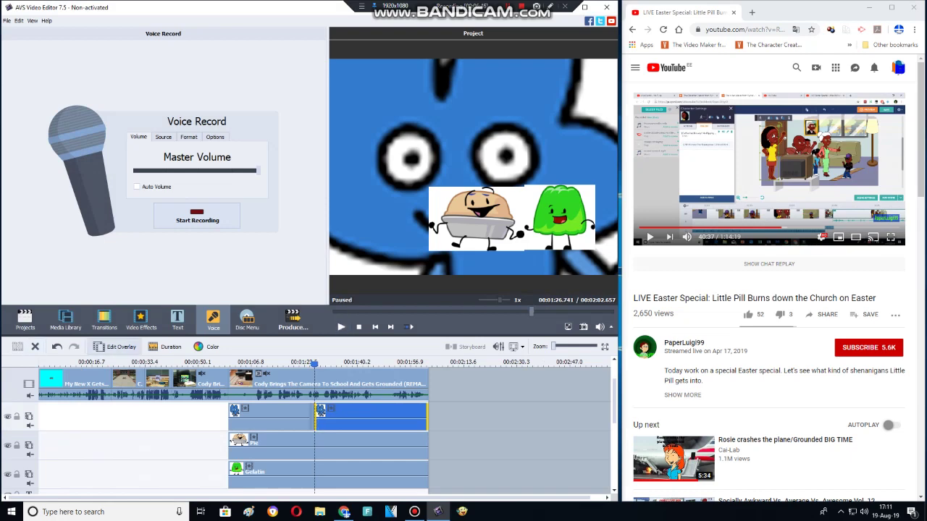
left_click(116, 348)
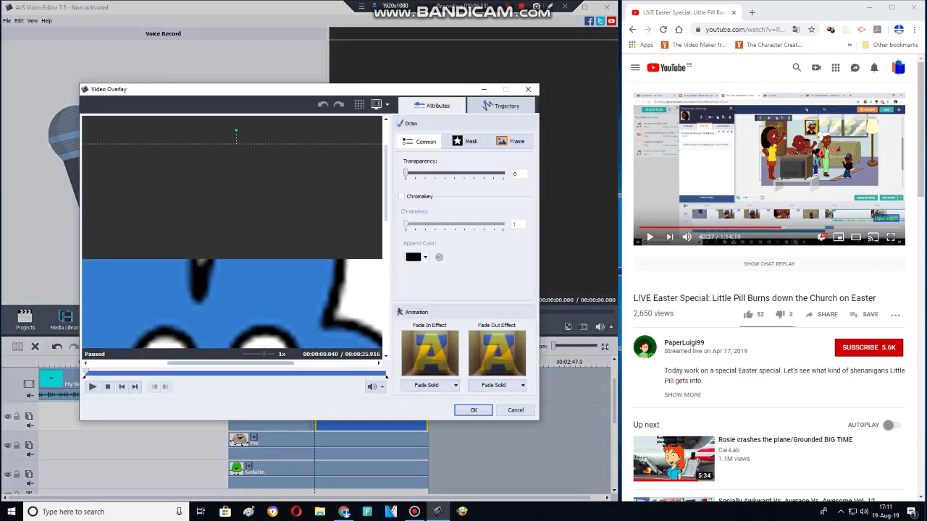
left_click_drag(230, 363, 285, 363)
left_click_drag(305, 143, 361, 100)
left_click(473, 410)
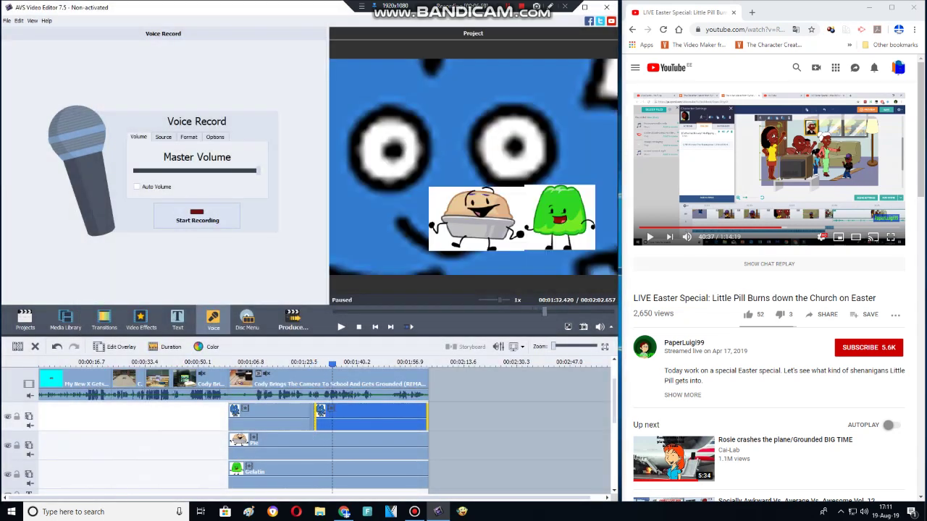
- Split the 4, Pie and Gelatin overlays at 00:01:32.420 and delete the part of each after that point
left_click(19, 347)
left_click(35, 347)
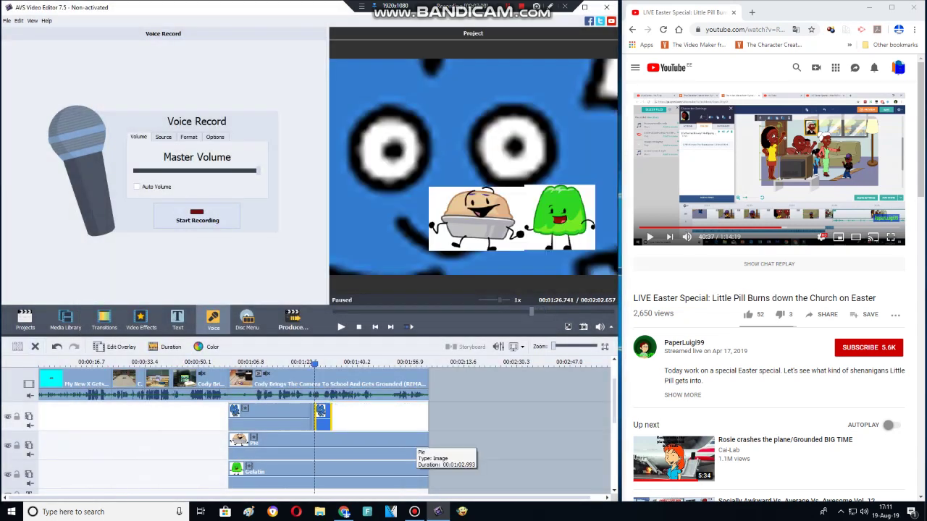
left_click(405, 439)
left_click_drag(315, 364, 332, 364)
key("F6")
key("Delete")
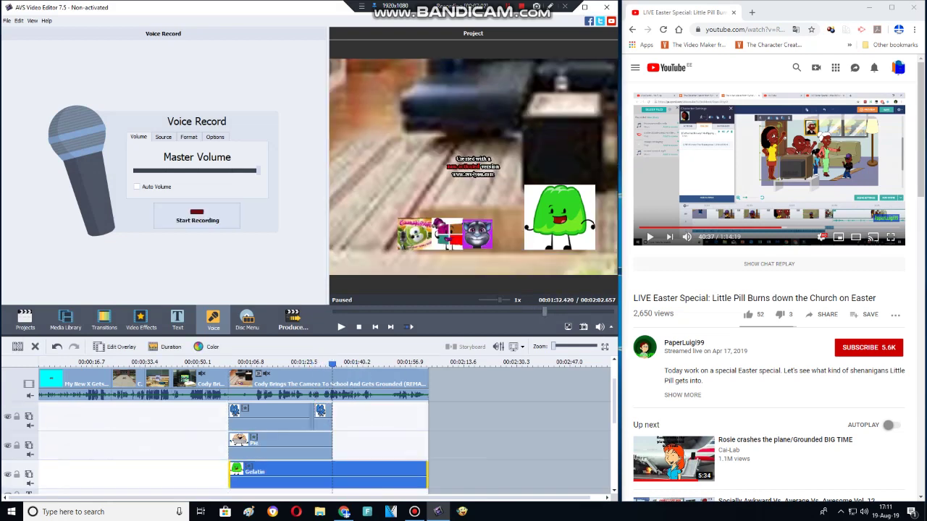
key("F6")
key("Delete")
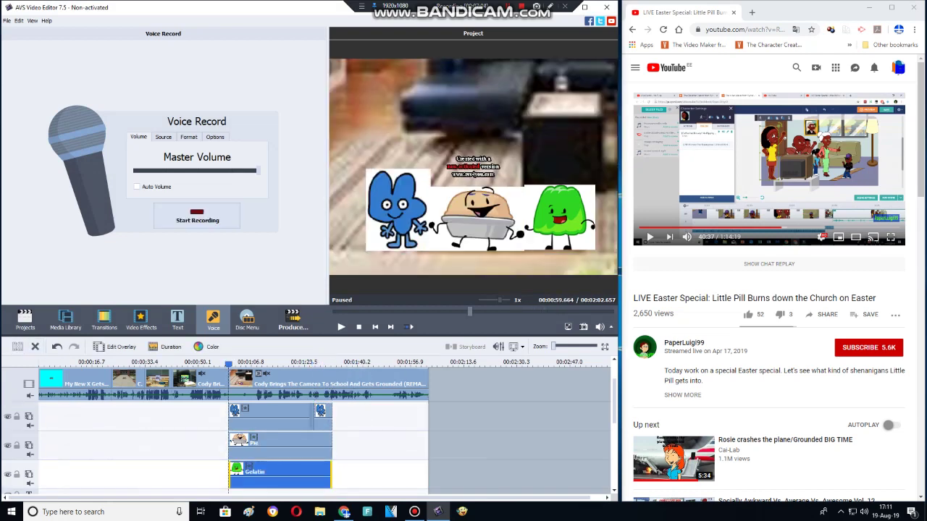
- Add a Rectangle video effect to the timeline starting at 00:01:32.420
left_click(140, 319)
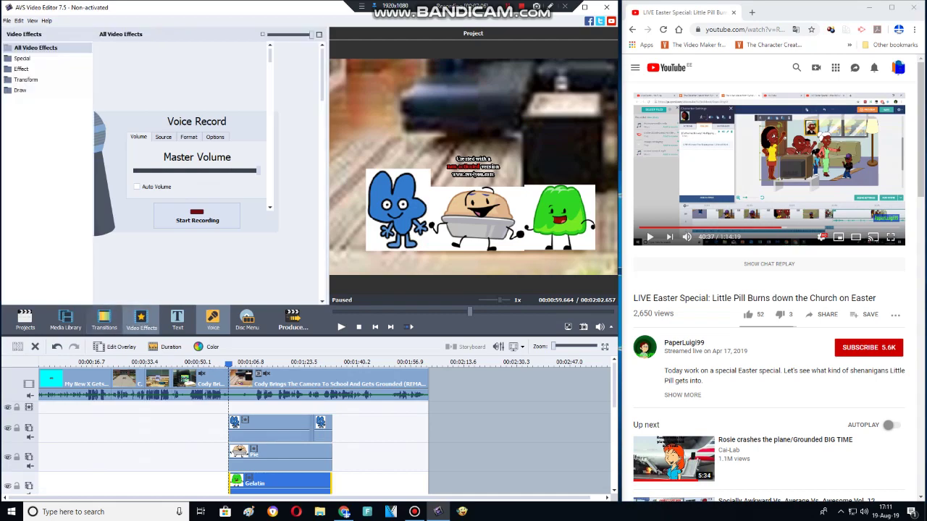
scroll(203, 174, "down", 10)
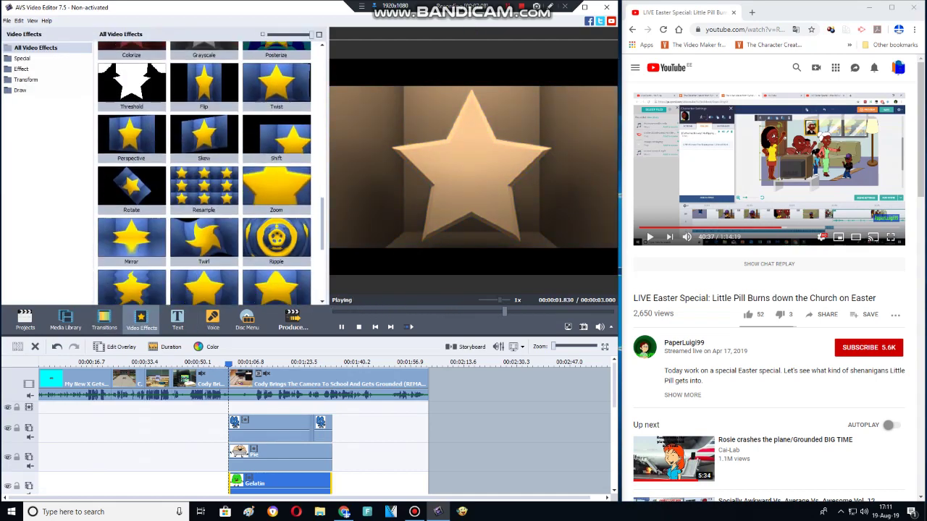
left_click_drag(204, 239, 380, 434)
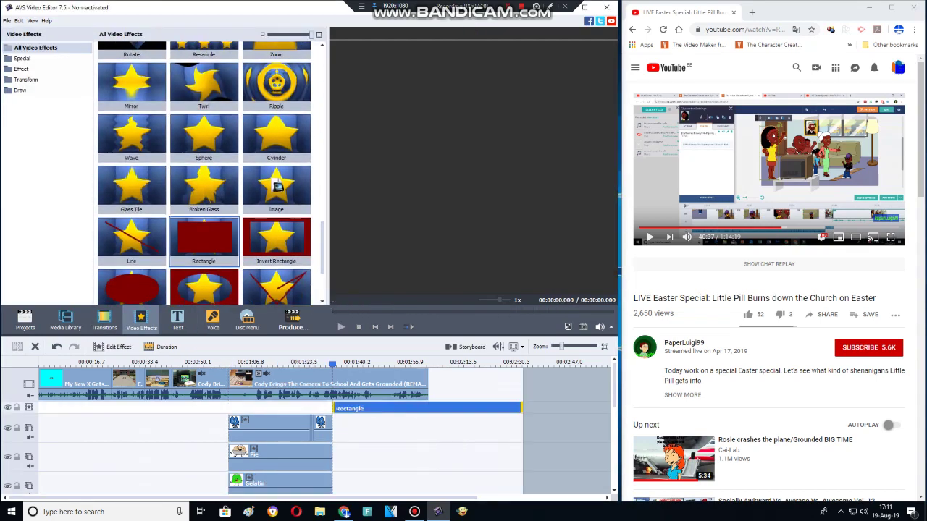
- Resize the Rectangle effect to cover the whole frame and set its solid colour to black
double_click(380, 408)
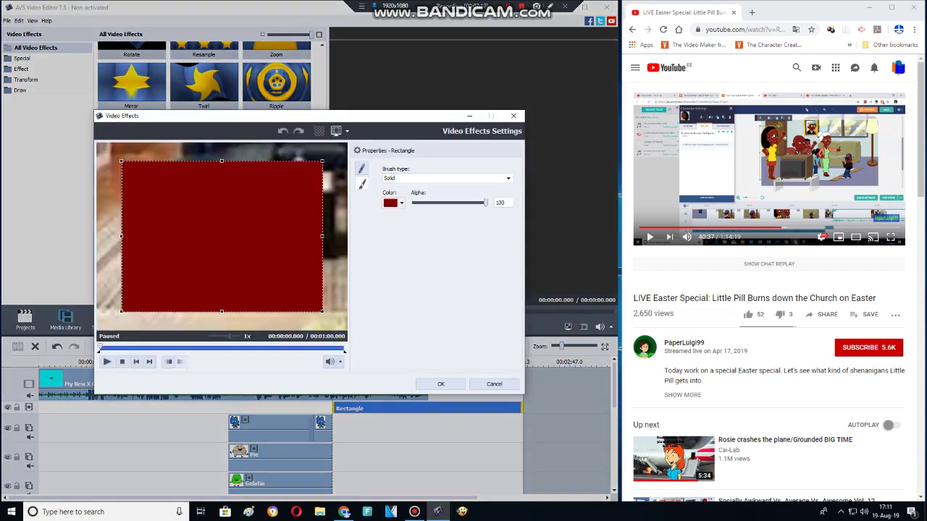
left_click_drag(222, 238, 28, 317)
left_click_drag(112, 286, 227, 251)
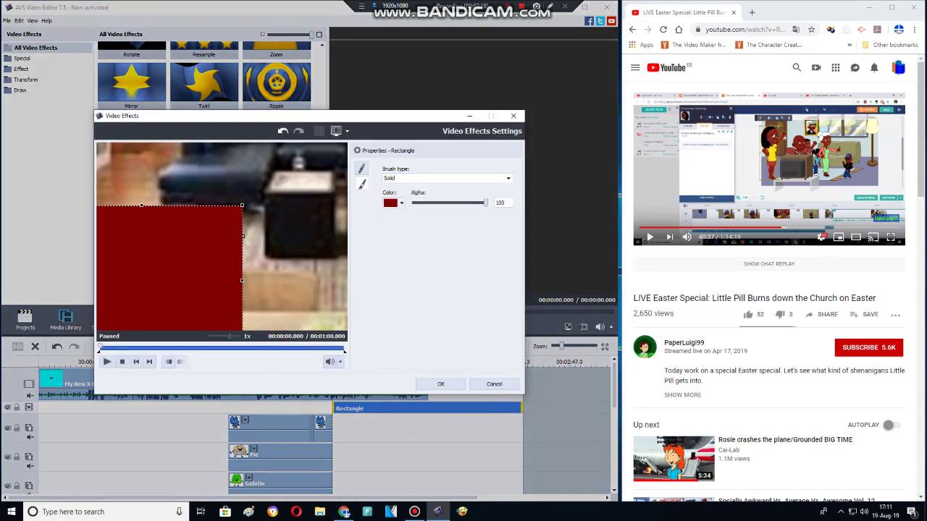
left_click_drag(242, 205, 347, 143)
left_click(402, 204)
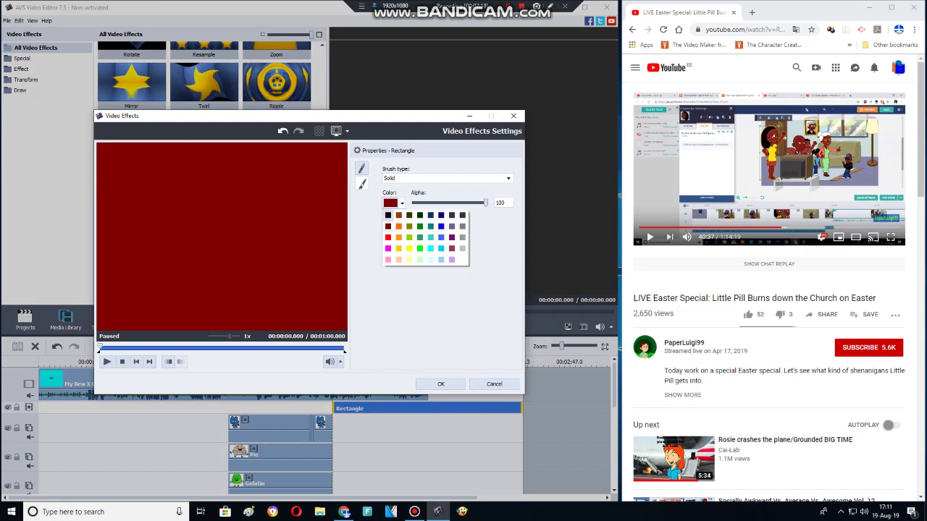
left_click(388, 215)
left_click(440, 385)
- Record a voice line over the black screen from 00:01:32.420 to about 00:01:34.144
left_click(213, 319)
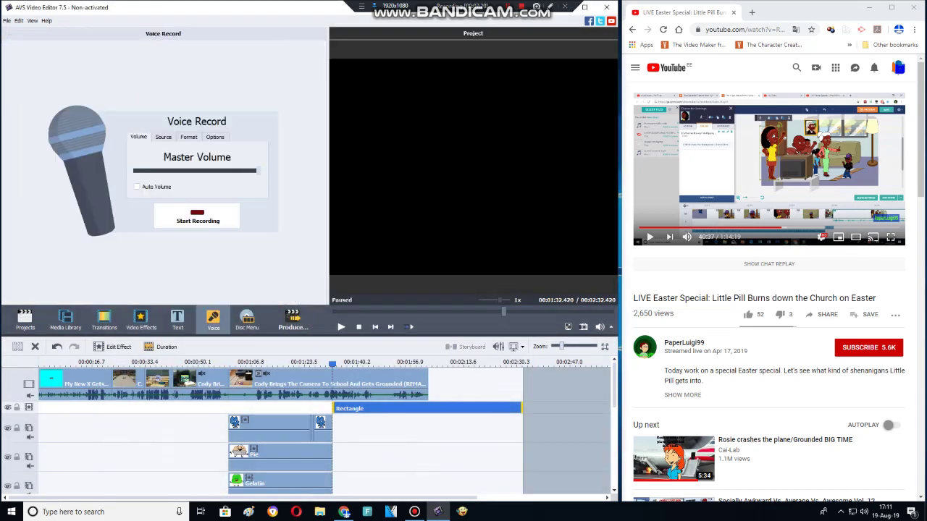
left_click(197, 216)
left_click(197, 216)
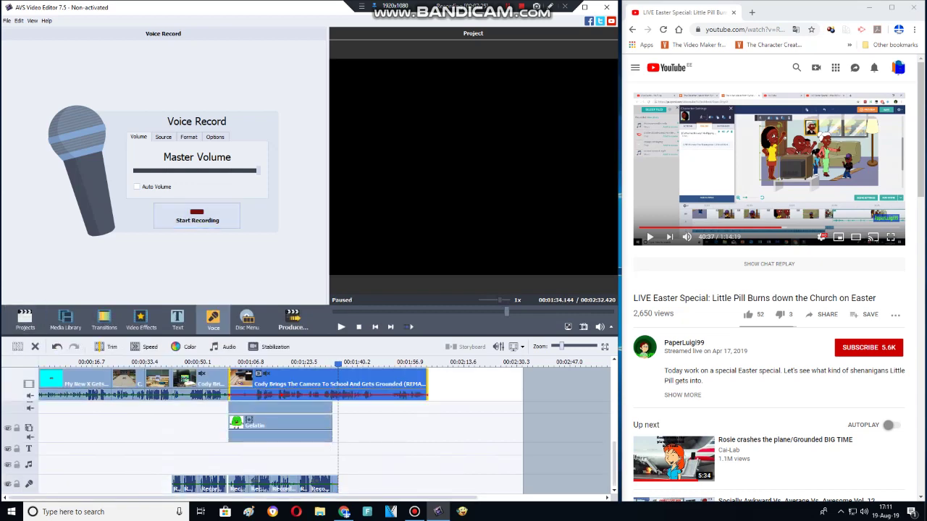
- Split the last Cody clip at 00:01:34.144 and delete the remainder
left_click(18, 347)
left_click(35, 347)
left_click(508, 7)
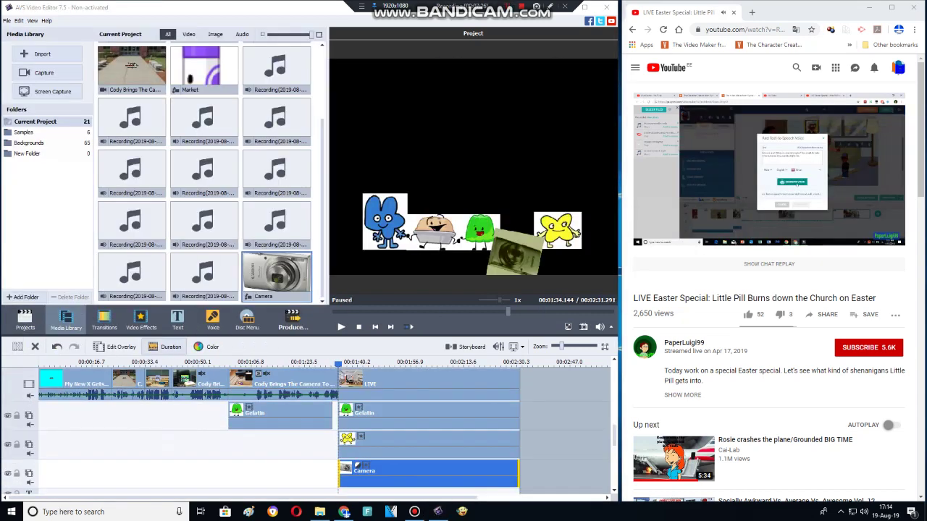
left_click(212, 319)
left_click(197, 216)
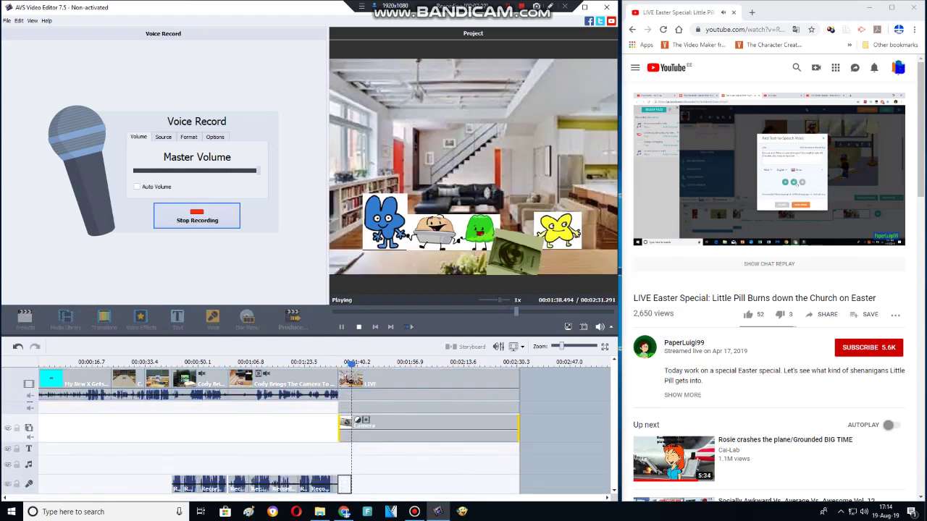
left_click(197, 216)
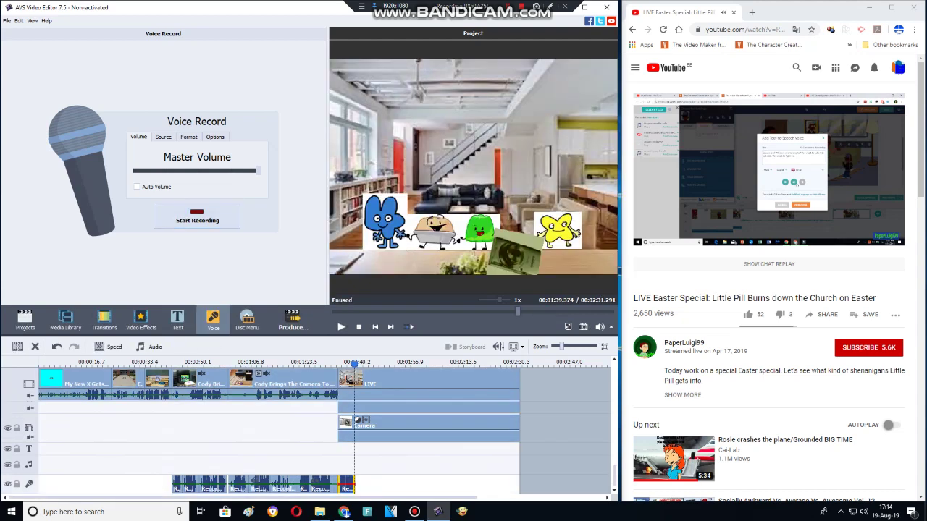
right_click(349, 487)
left_click(384, 478)
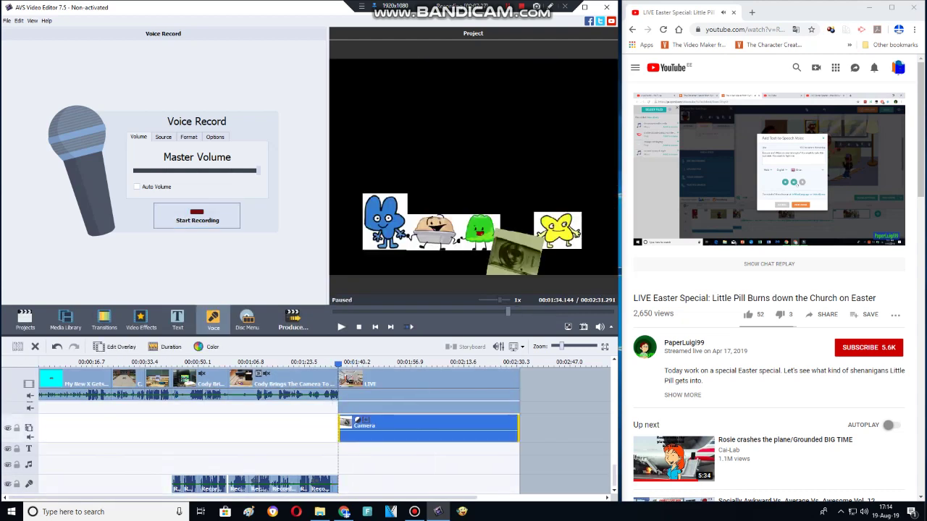
- Record a voice line from 00:01:34.144 to 00:01:40.021, and cut the yellow character's overlay so it ends at that point
left_click(197, 216)
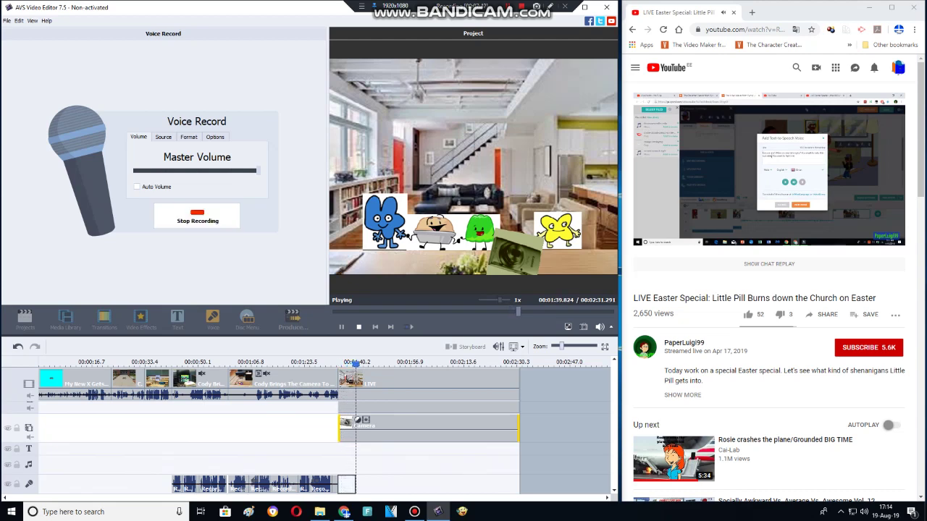
left_click(196, 216)
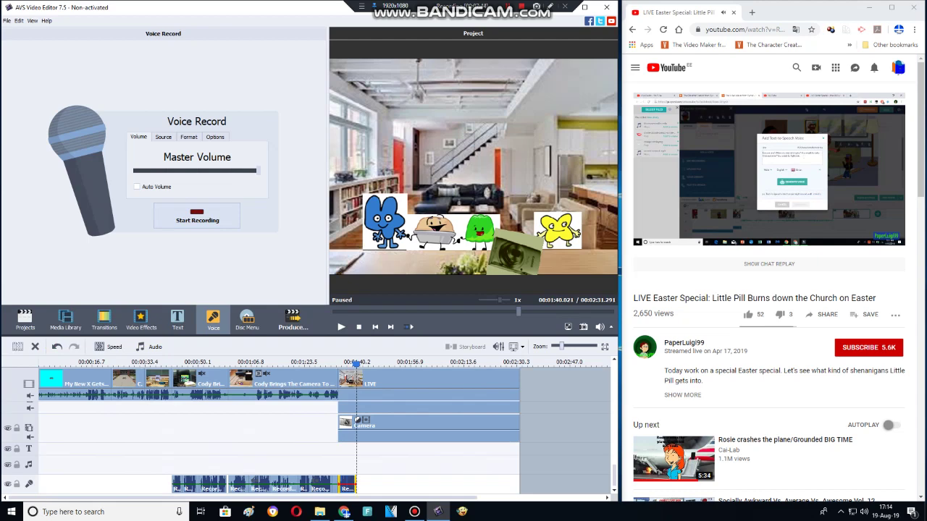
scroll(400, 427, "up", 3)
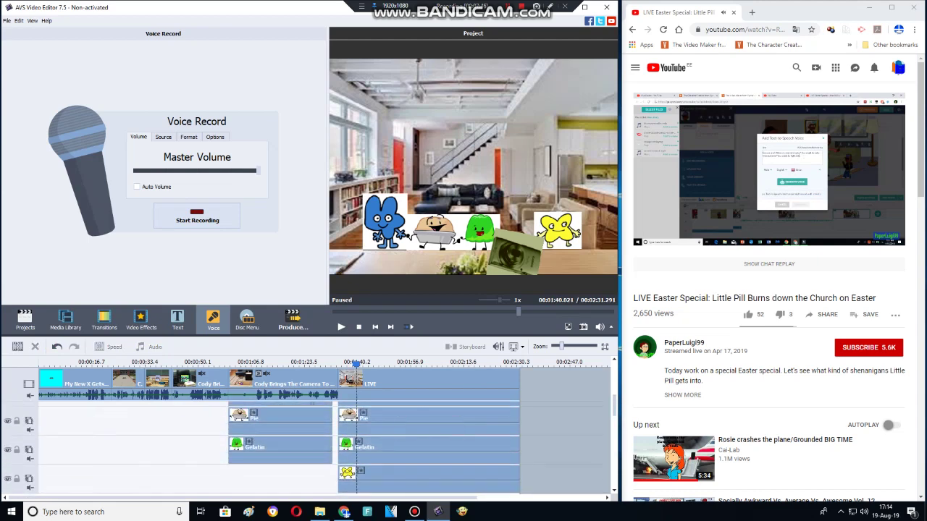
left_click(399, 410)
left_click(400, 403)
left_click(403, 479)
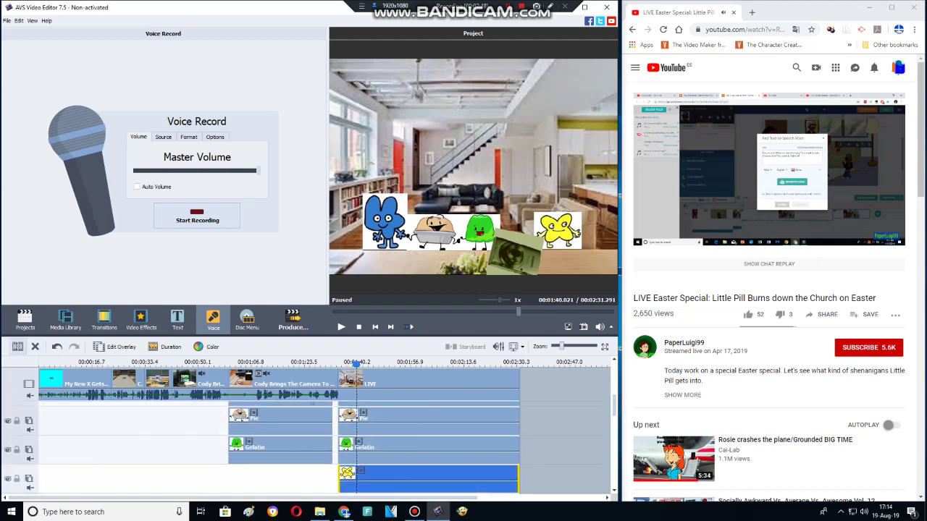
key("s")
key("Delete")
left_click_drag(338, 364, 356, 364)
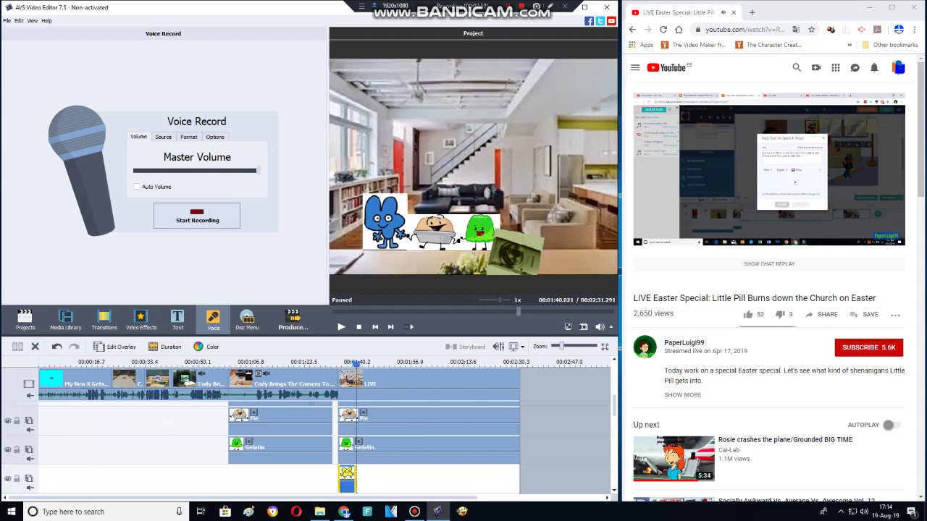
- Record a voice line starting at 00:01:40.021 and apply Pitch Shift to it with a rate of 120
left_click(197, 217)
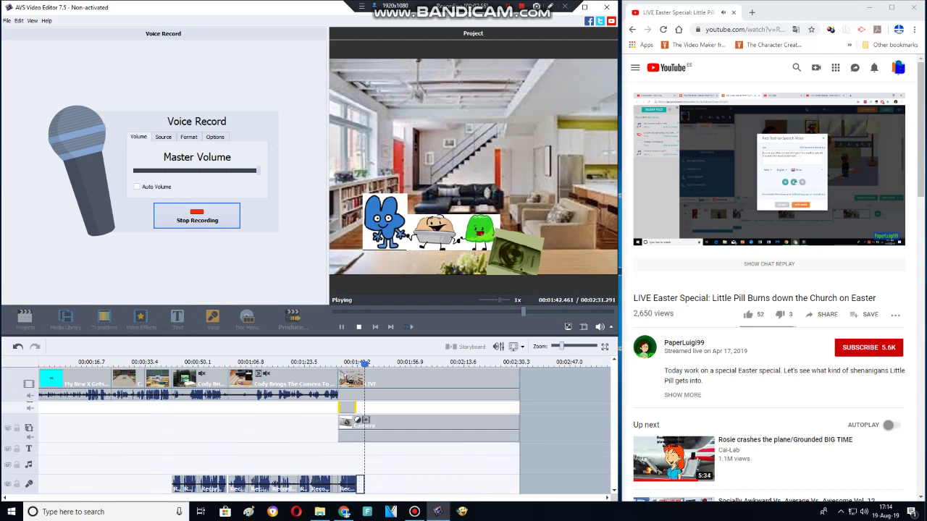
left_click(197, 218)
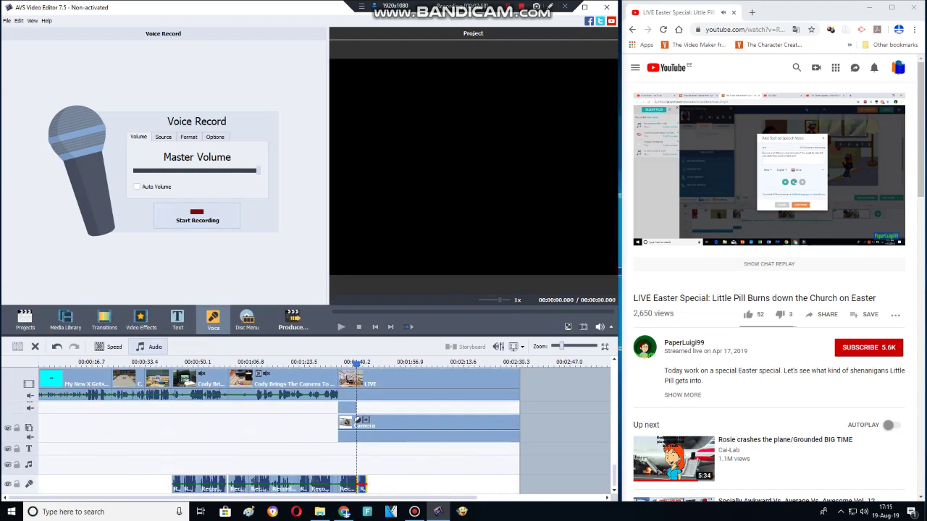
left_click(150, 347)
left_click(381, 321)
left_click(380, 337)
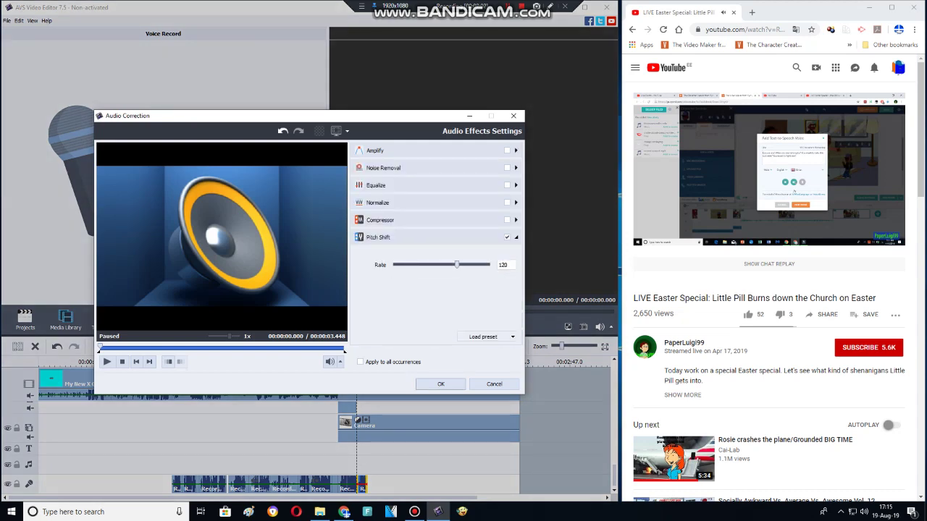
left_click(440, 384)
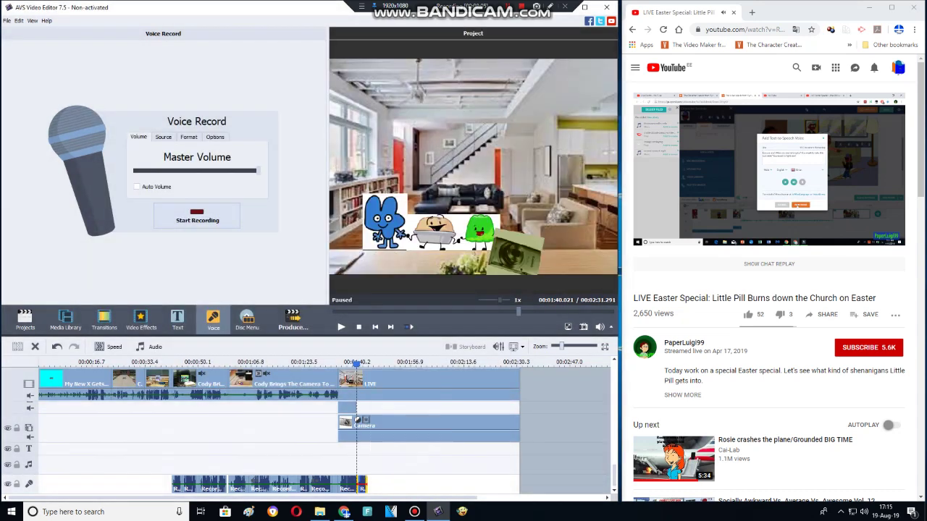
- Place a copy of the new recording on the audio track directly above it and set its Pitch Shift rate to 110
left_click_drag(372, 483, 362, 465)
left_click(151, 347)
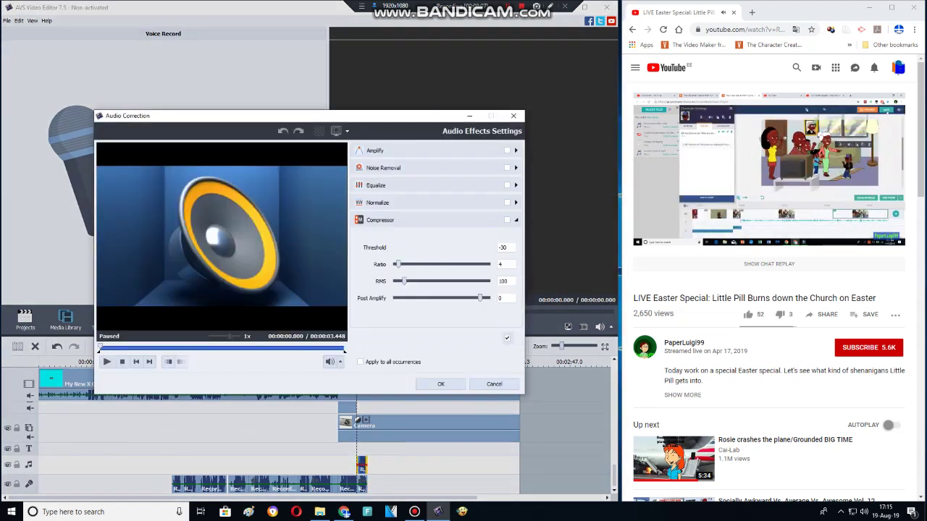
left_click_drag(457, 265, 449, 265)
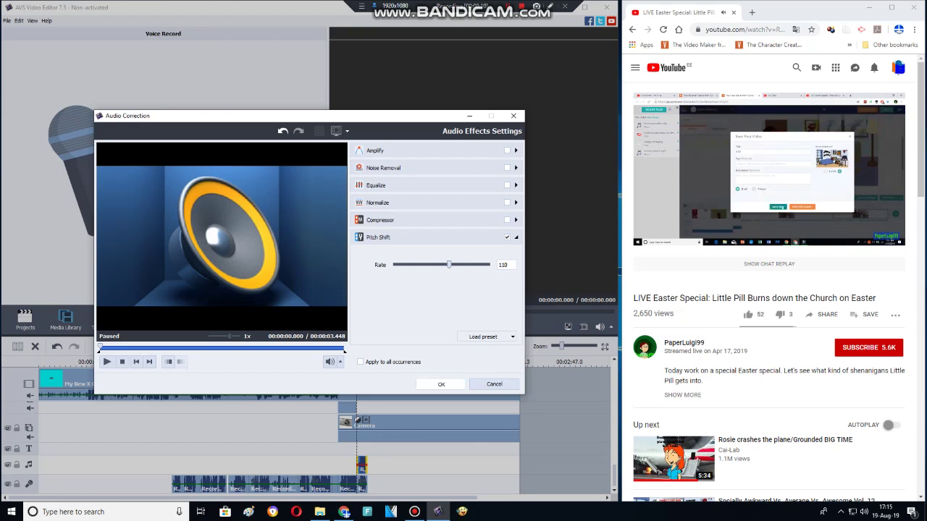
left_click(440, 384)
- Record another voice line from 00:01:43.469 to about 00:01:48.928
left_click_drag(359, 364, 368, 364)
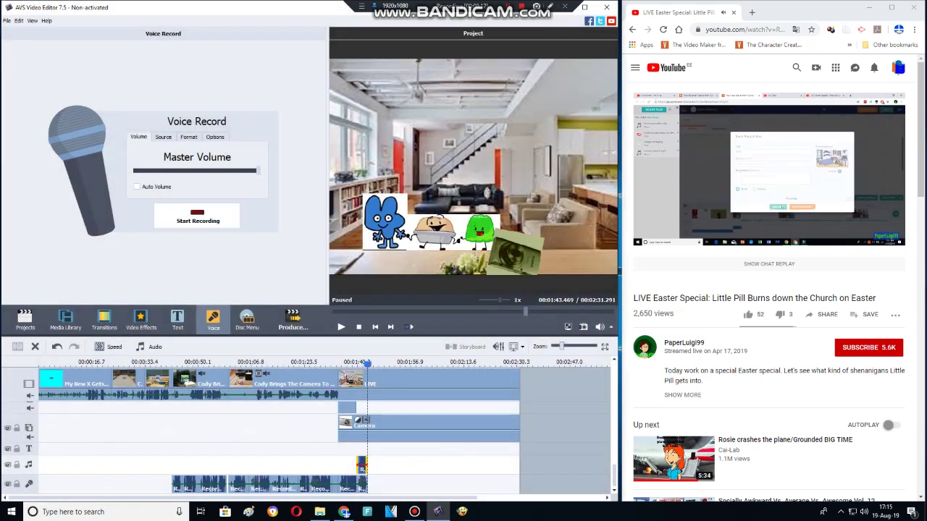
left_click(197, 216)
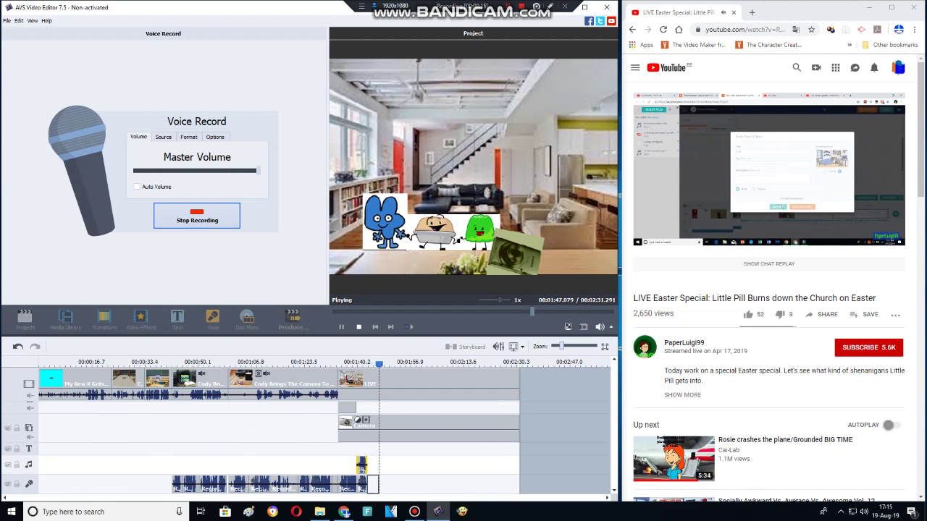
left_click(197, 216)
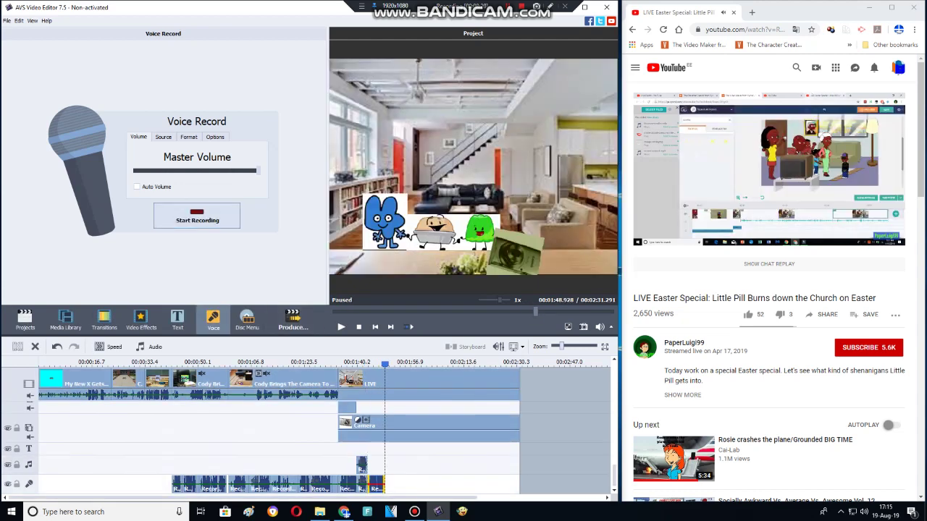
left_click(197, 216)
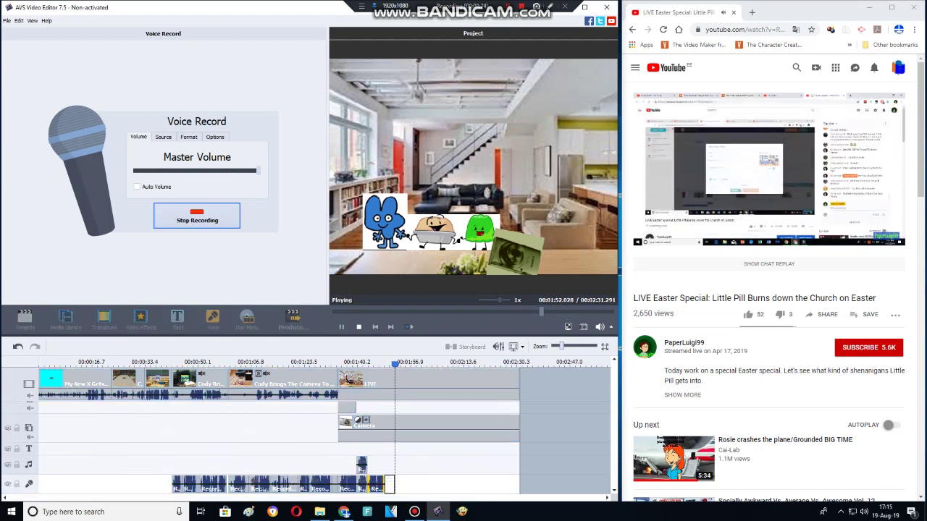
left_click(197, 215)
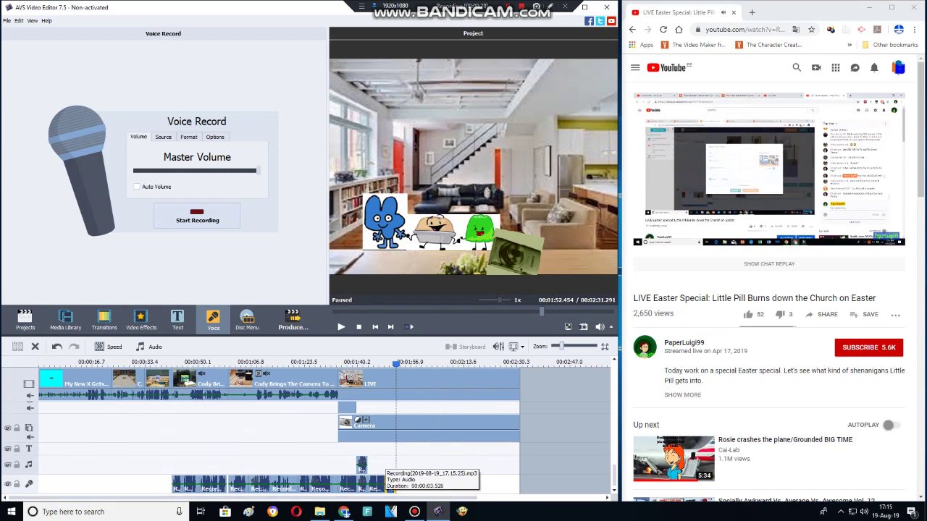
right_click(392, 484)
left_click(423, 478)
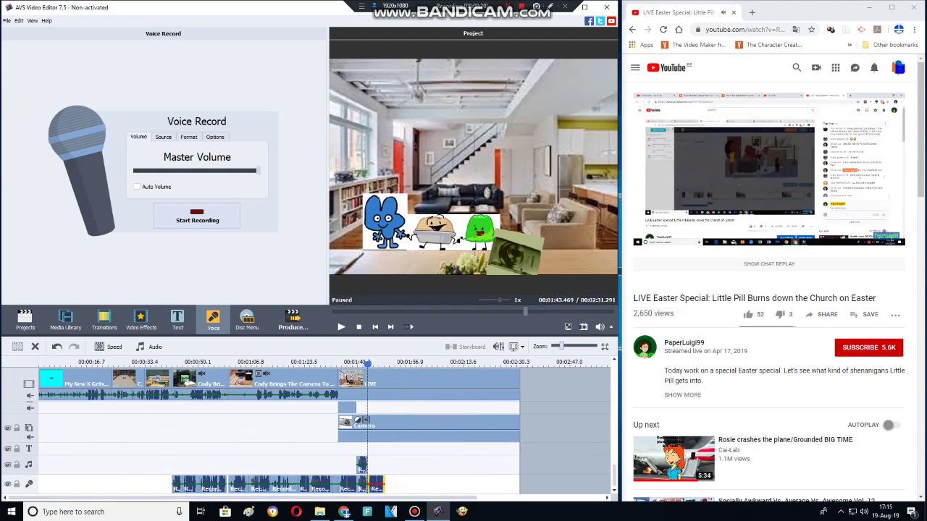
- Cut the living-room scene and camera overlay at 00:01:48.928, remove the remainder, and extend the living-room scene to about 00:03:14.430
left_click_drag(380, 364, 385, 364)
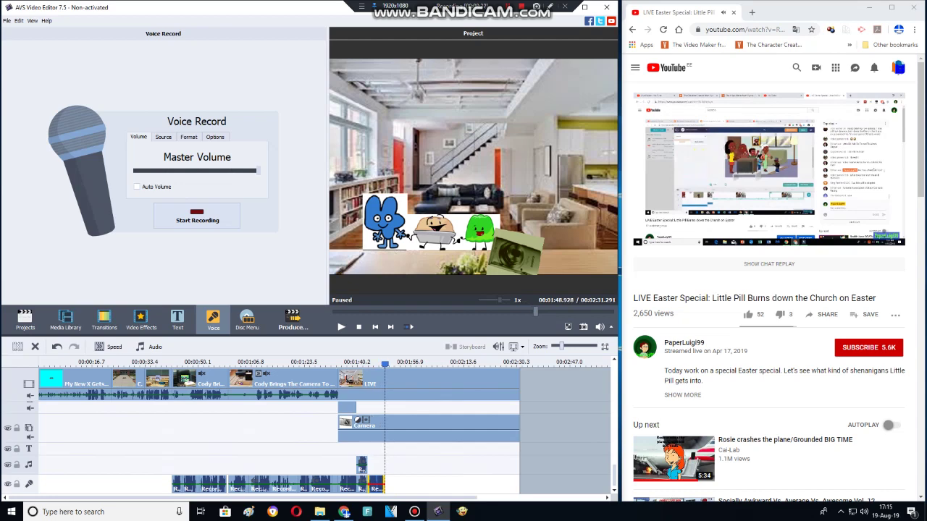
left_click(443, 384)
left_click(18, 347)
left_click(35, 347)
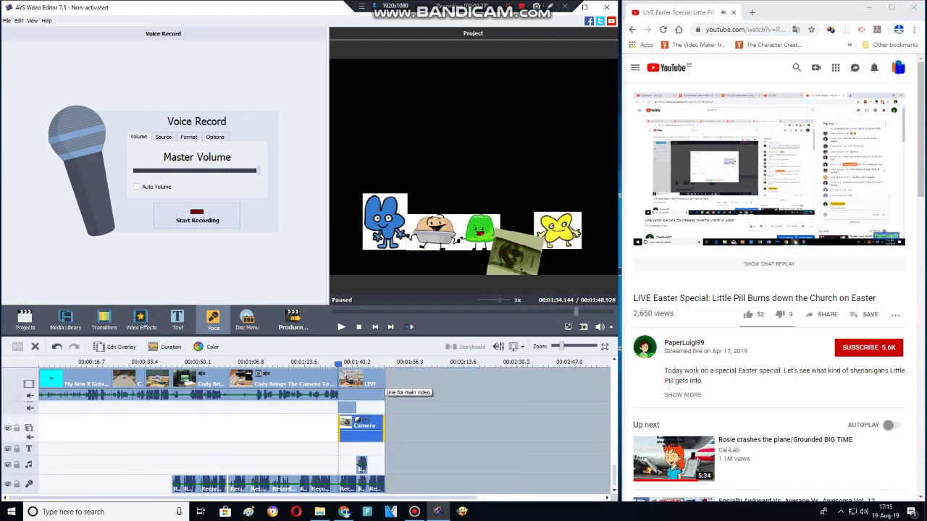
left_click(391, 378)
left_click_drag(607, 384, 609, 385)
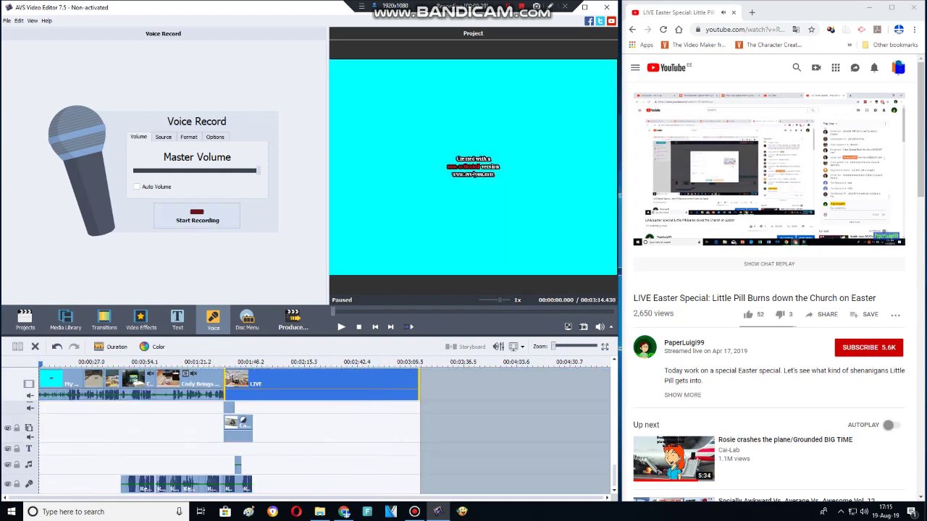
- Import the Sdridsdj's August image from the desktop's GoAnimate Character folder into the project's media library
left_click(66, 319)
left_click(320, 512)
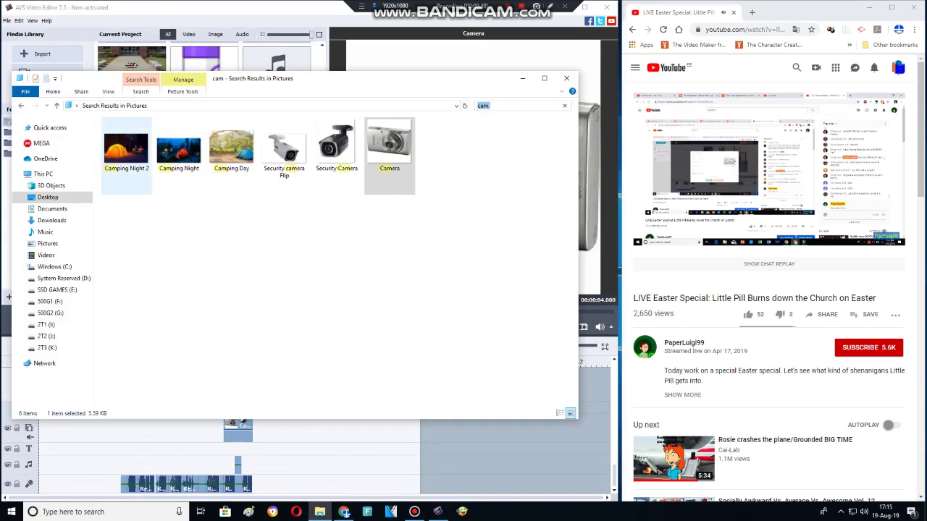
left_click(48, 197)
double_click(281, 145)
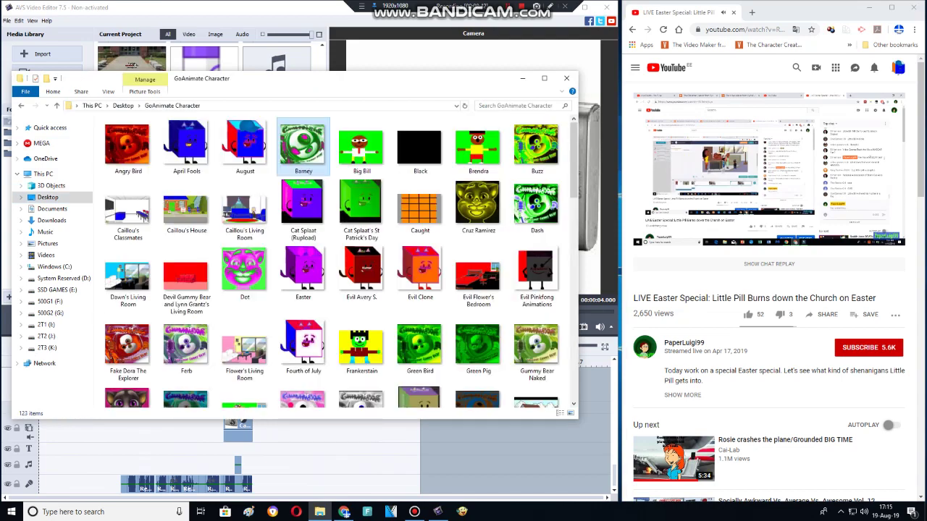
key("s")
key("s")
key("s")
key("s")
key("s")
left_click_drag(245, 194, 268, 60)
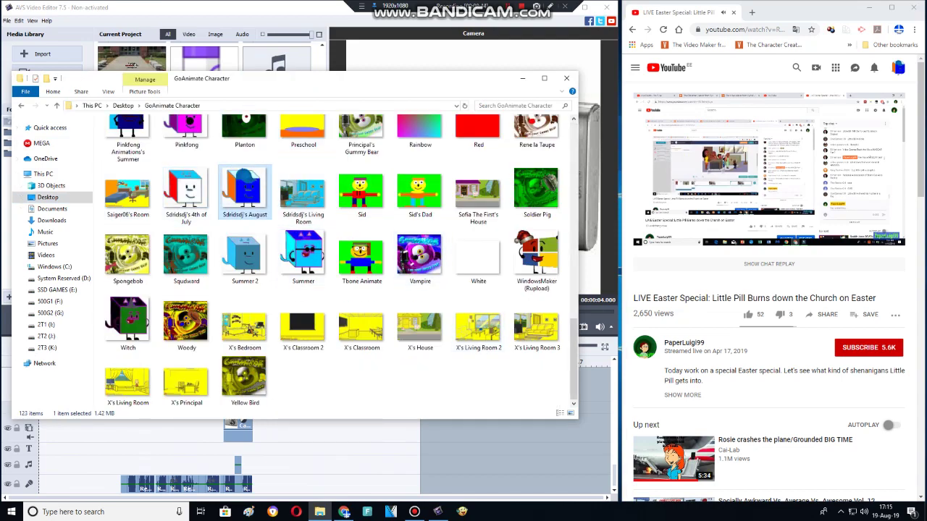
left_click(523, 79)
- Overlay the Sdridsdj's August image from 00:01:48.928 to the end of the living-room scene, on the blue character's overlay track
left_click_drag(277, 275, 411, 416)
left_click_drag(449, 440, 420, 416)
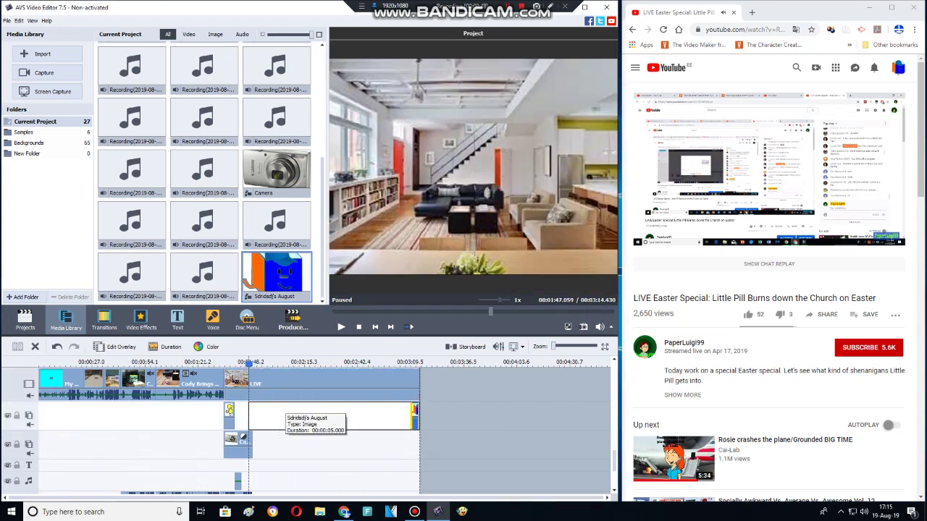
scroll(420, 427, "up", 7)
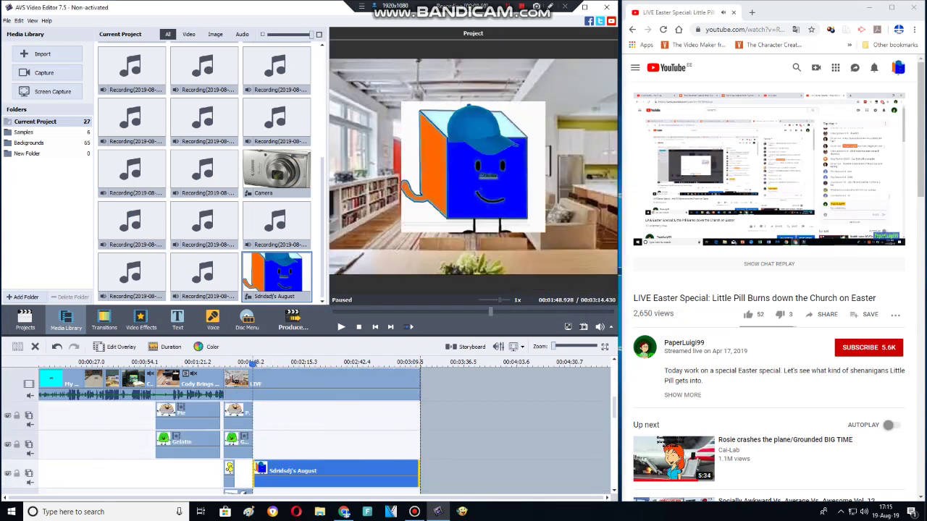
left_click_drag(333, 491, 333, 425)
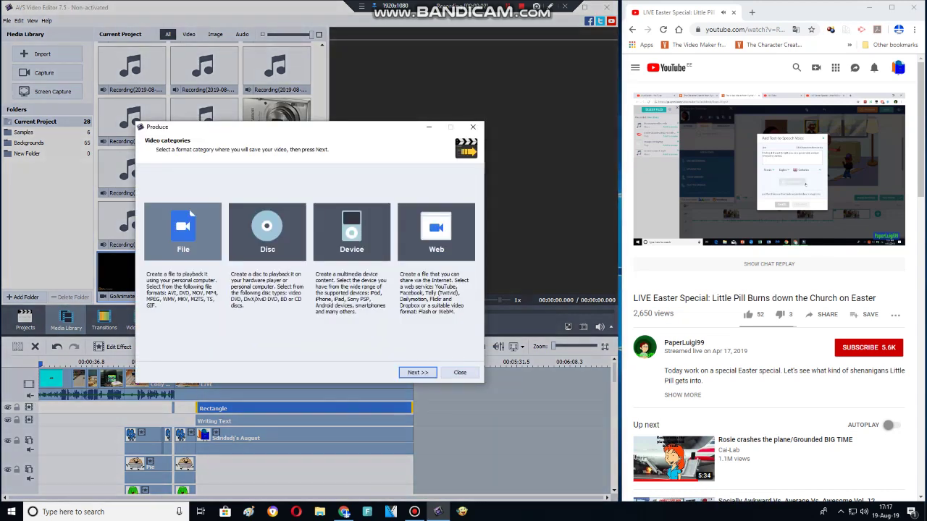
- Set the movie output to a WMV video file with the [Custom] profile
left_click(418, 372)
left_click(199, 219)
left_click(303, 250)
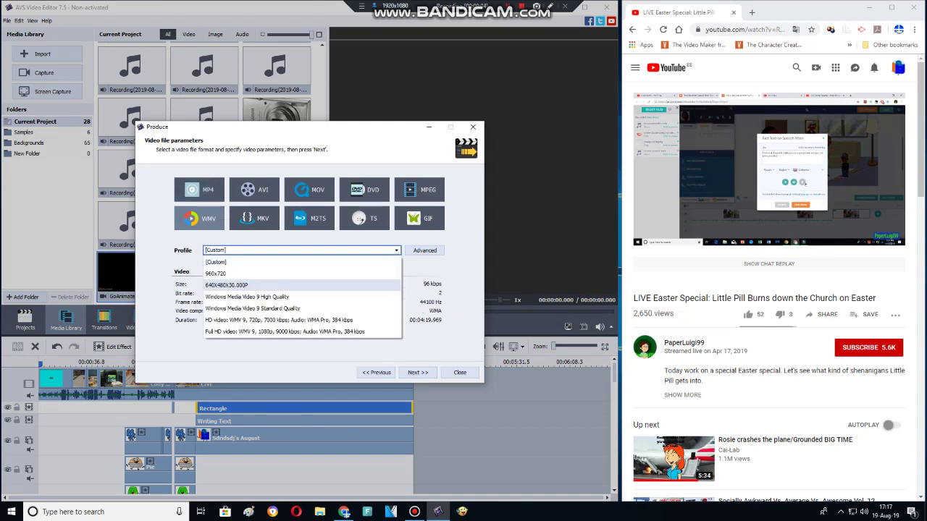
left_click(289, 262)
left_click(418, 372)
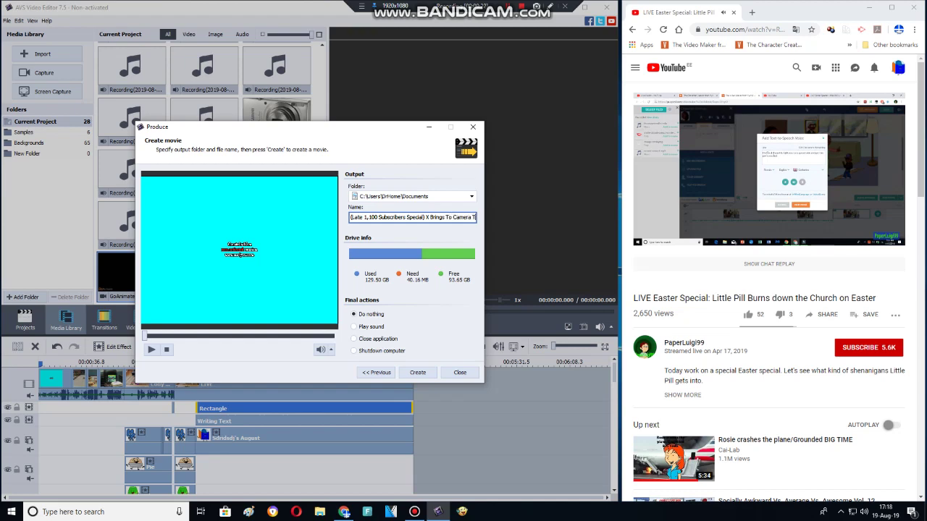
- Finish the output name as "(Late 1,100 Subscribers Special) X Brings The Camera To School And Gets Grounded" and start creating the movie
type("o Scho")
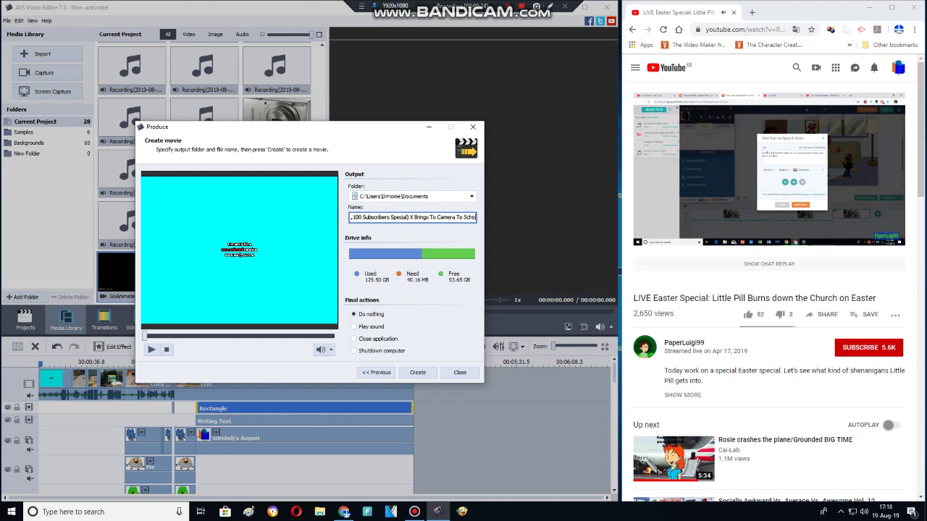
type("ol")
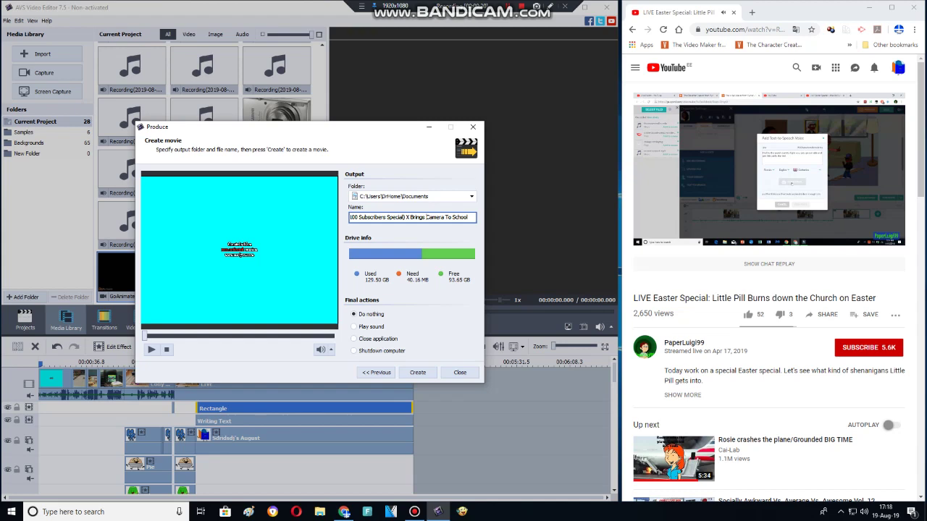
type("The")
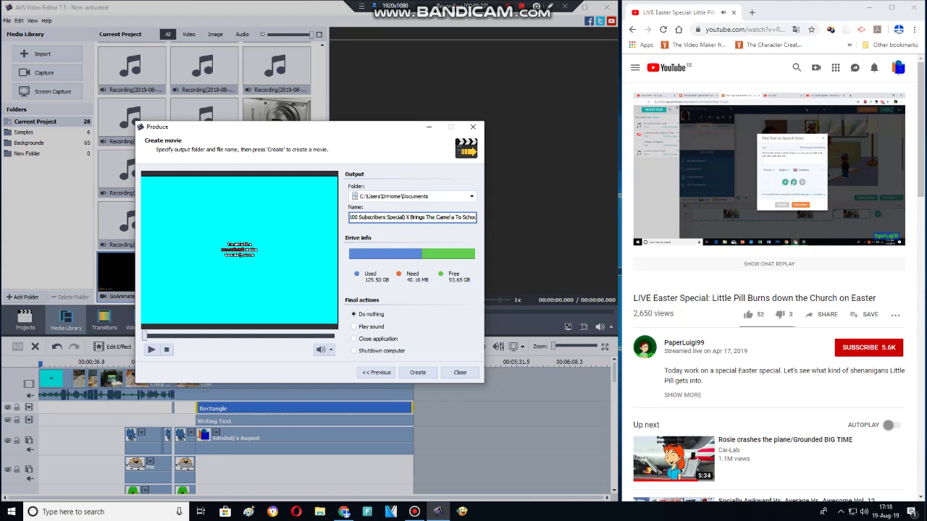
key("Right")
key("Right")
key("Right")
key("Right")
key("Right")
key("Right")
key("Right")
key("Right")
key("Right")
key("Right")
key("Right")
key("Right")
type("And")
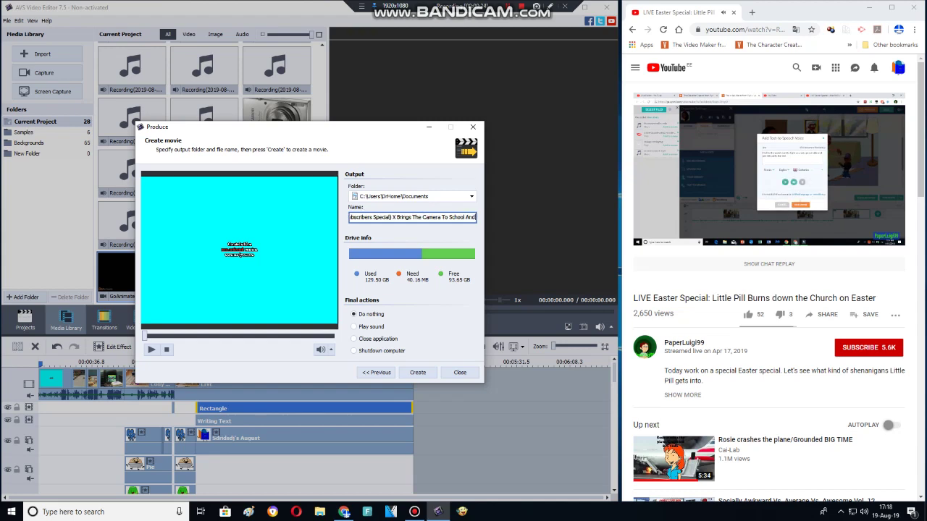
type(" Gets Gro")
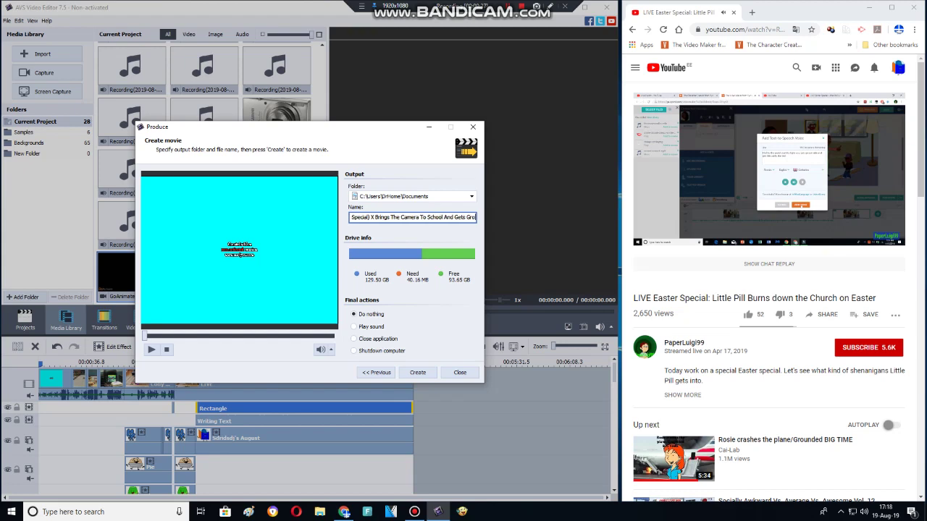
type("unded")
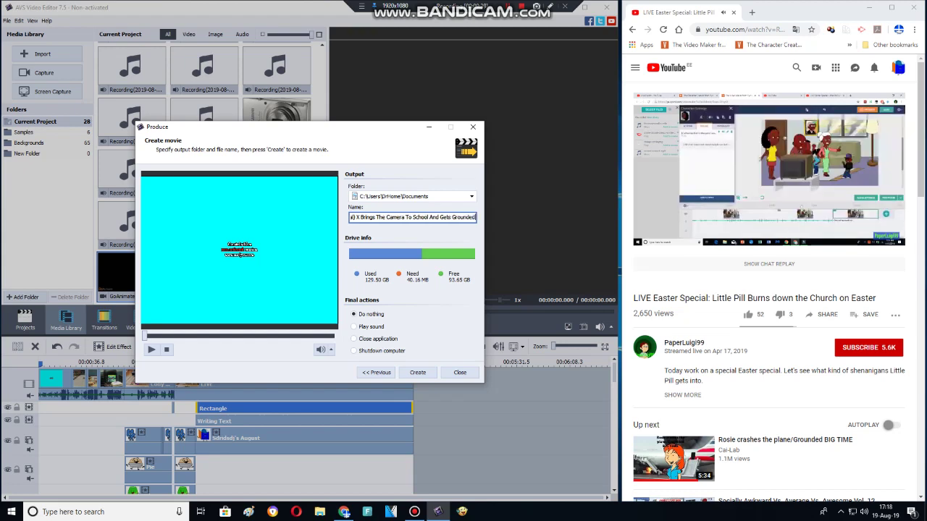
left_click(417, 372)
left_click(289, 281)
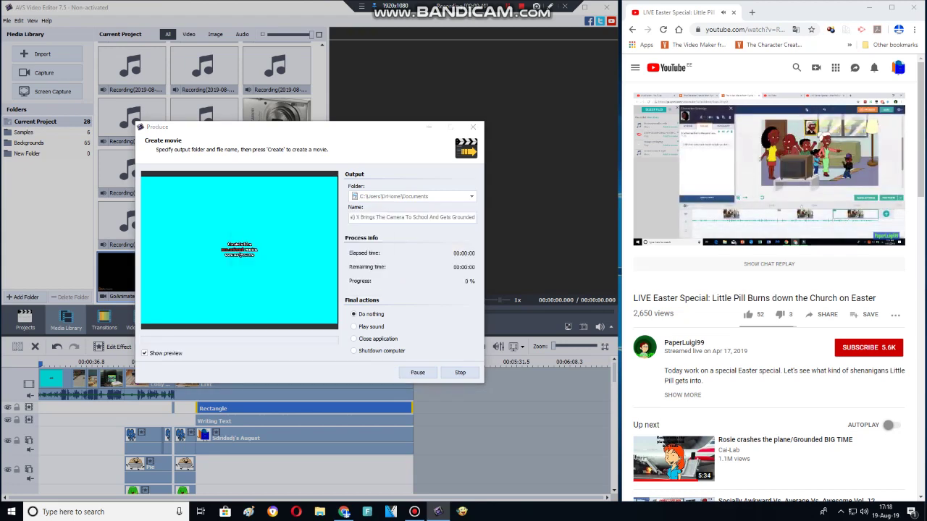
- Open the Sdridsdj The Awesome folder on drive 2T1 (I:) in File Explorer and look through the Cody grounded videos
left_click(320, 512)
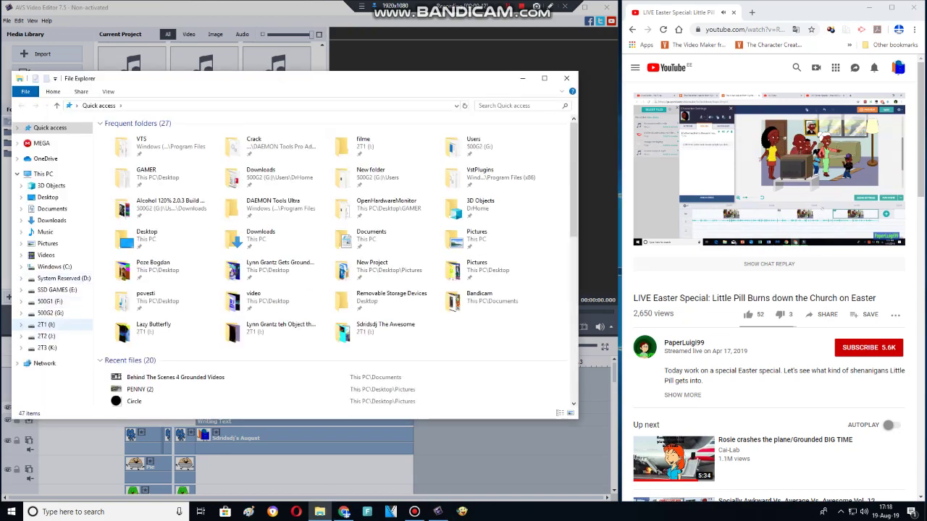
left_click(46, 325)
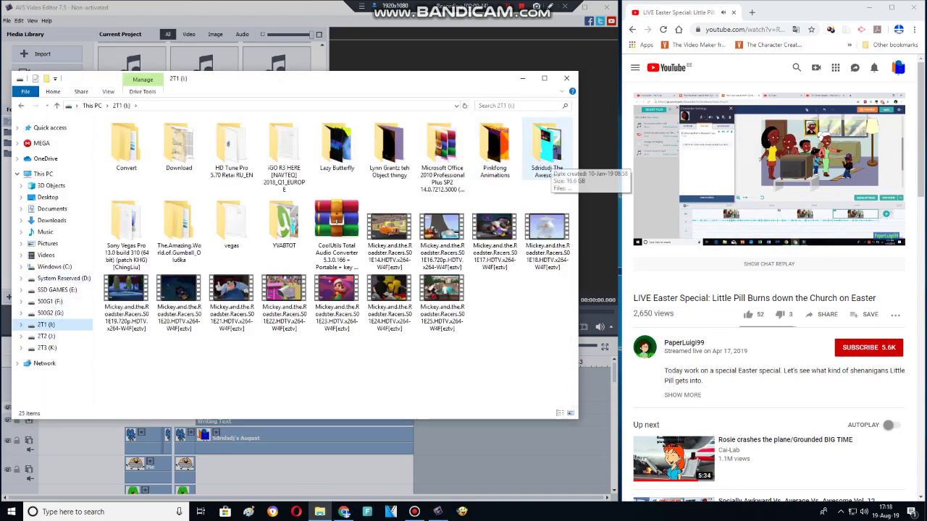
double_click(547, 149)
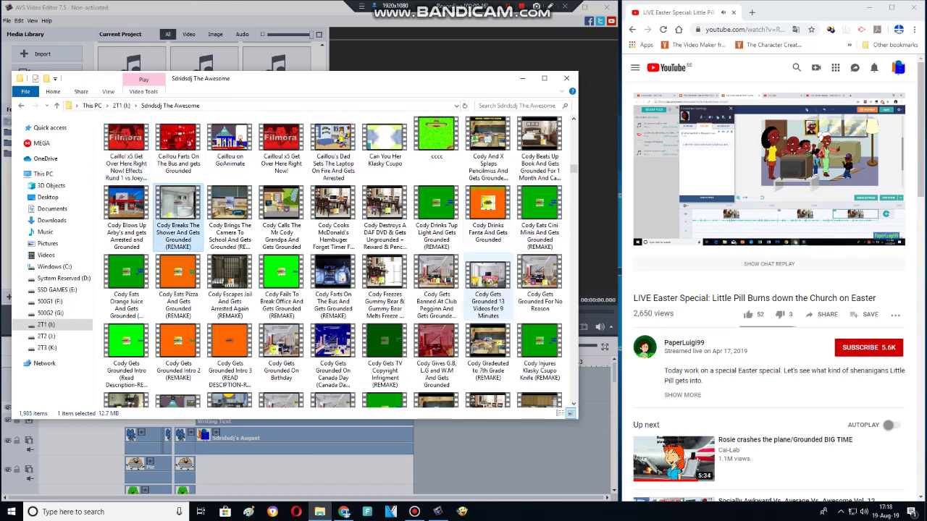
key("Right")
key("Right")
key("Right")
key("Right")
key("Right")
key("Right")
key("Right")
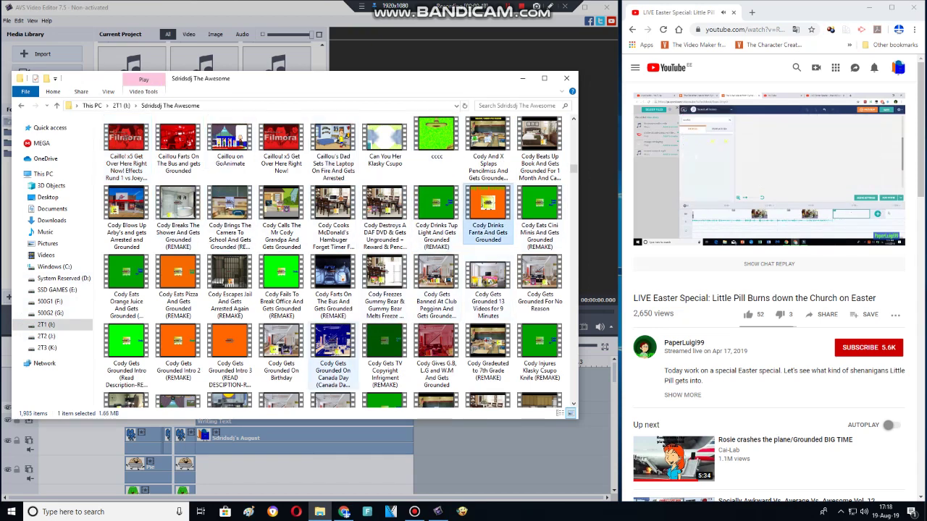
key("c")
key("c")
key("c")
key("c")
key("c")
key("c")
key("c")
key("c")
key("c")
key("c")
key("c")
key("c")
key("c")
key("c")
key("c")
key("c")
key("c")
key("c")
key("c")
key("c")
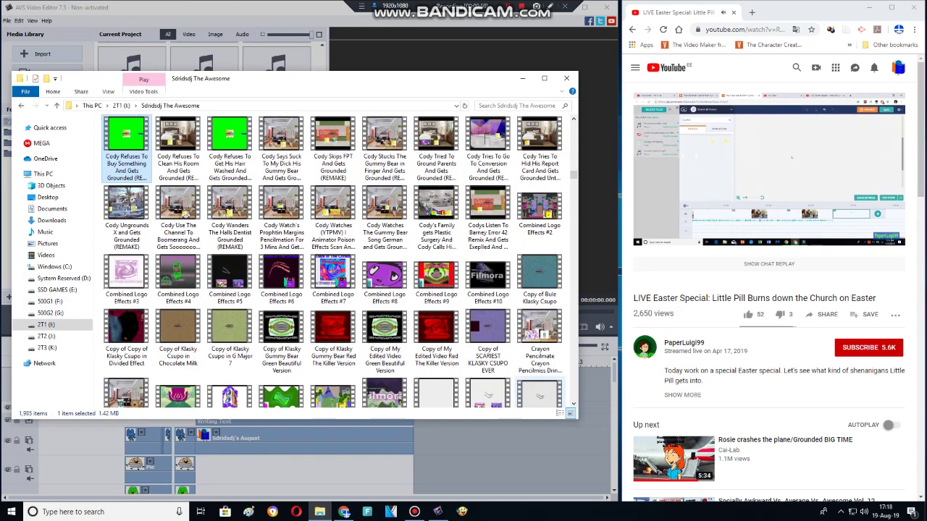
scroll(333, 257, "up", 2)
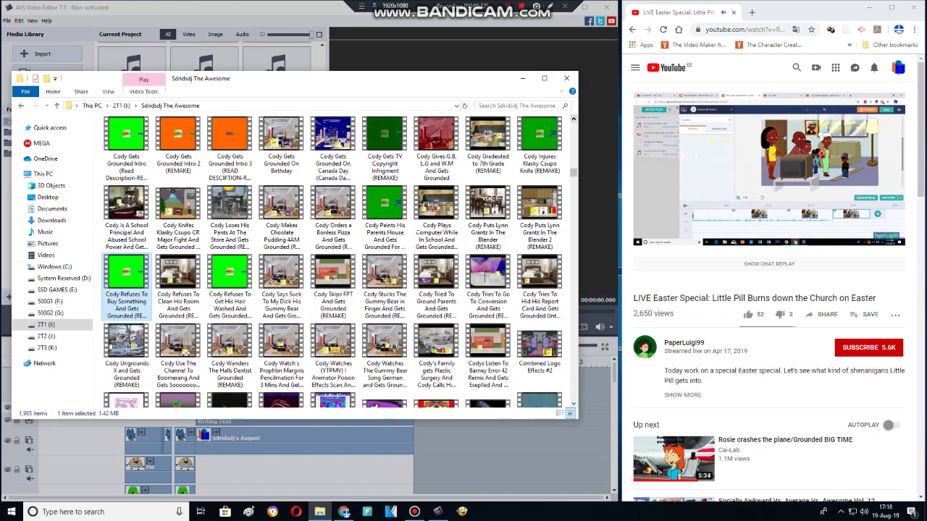
scroll(333, 257, "up", 1)
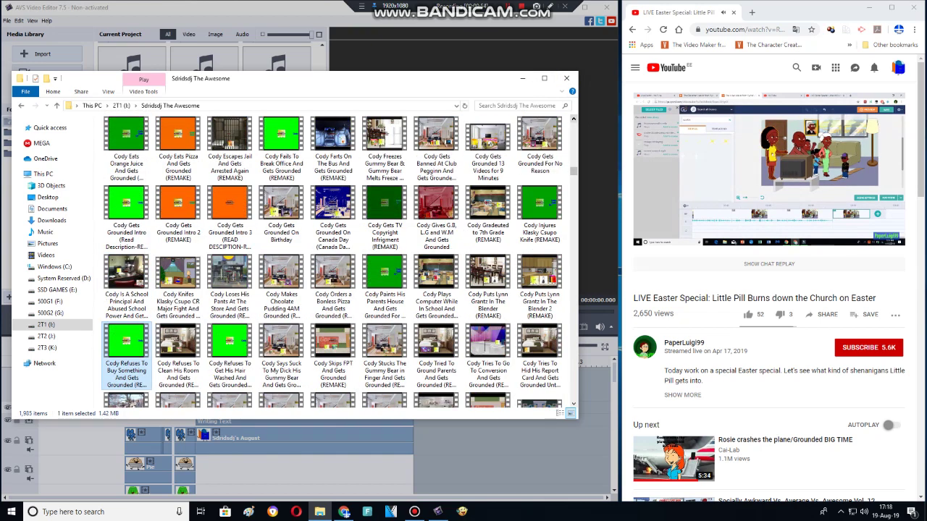
scroll(333, 257, "up", 2)
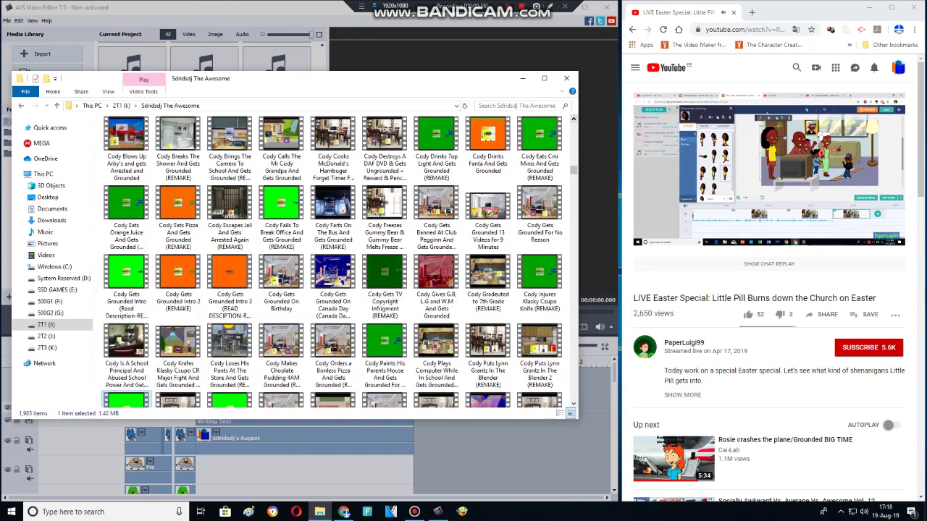